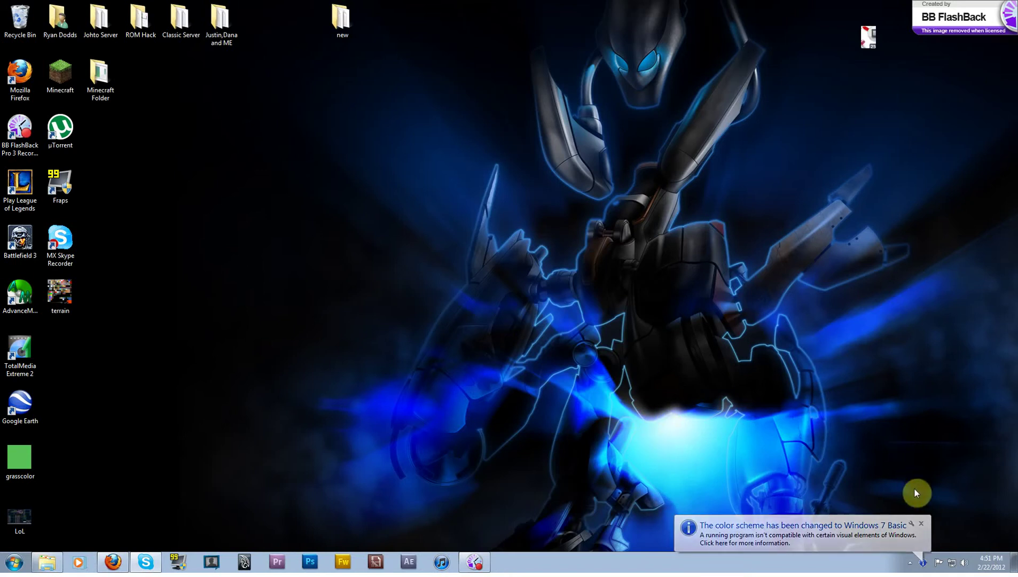
# Step: Switch to Firefox and look through the Project Johto forum post, including its download links, videos and builders list
pyautogui.click(922, 524)
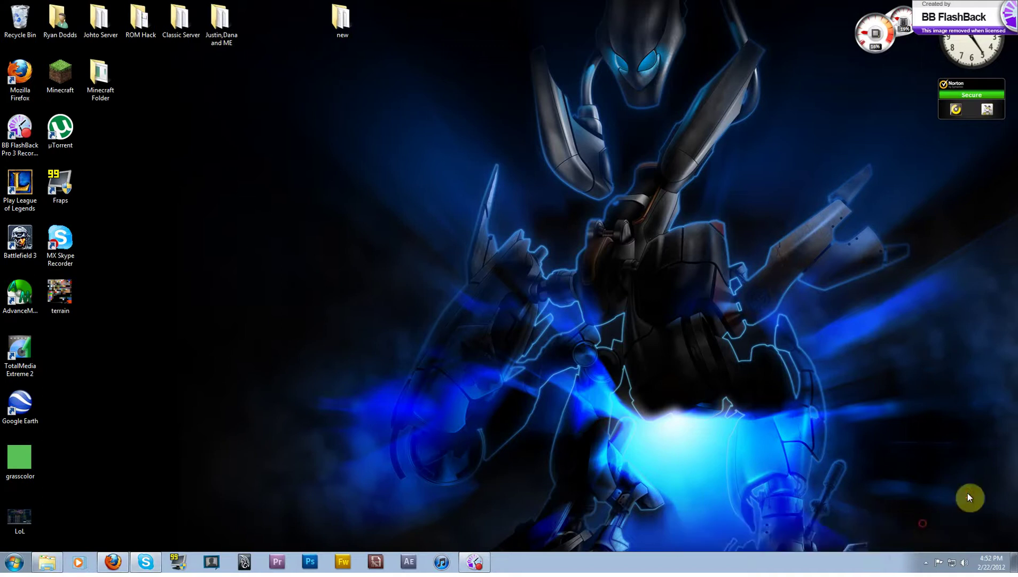
pyautogui.click(118, 566)
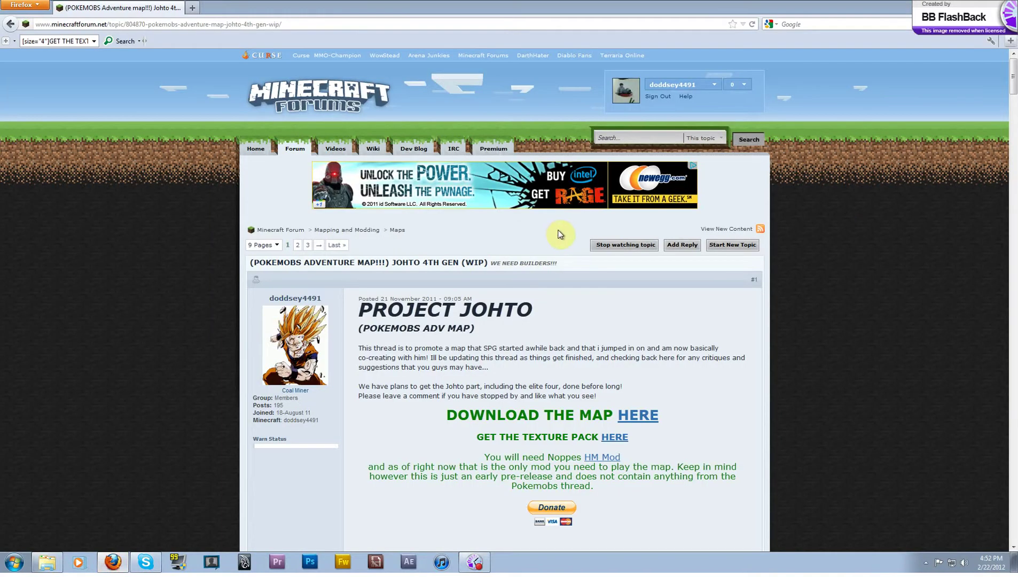
pyautogui.scroll(-10, 447, 288)
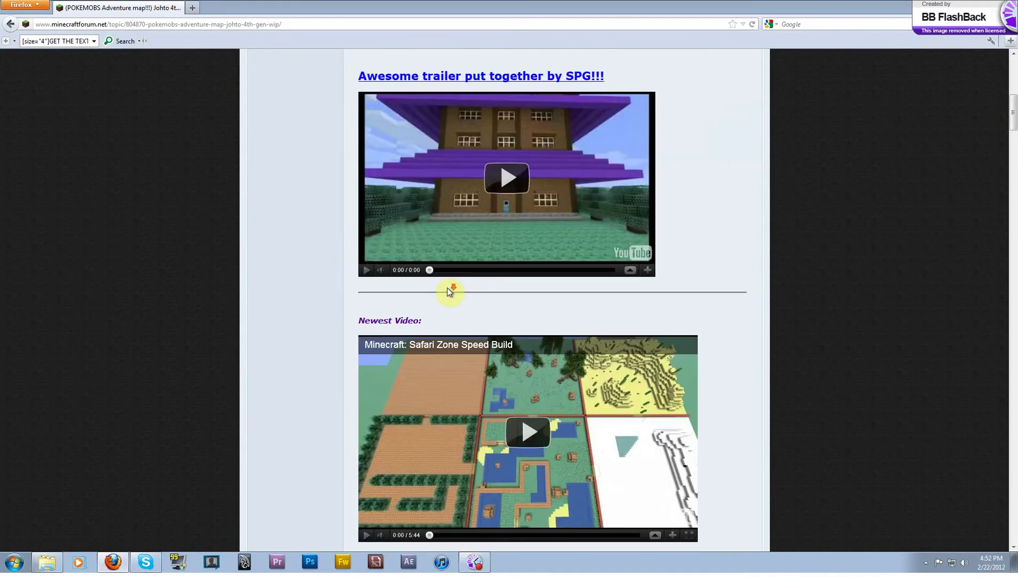
pyautogui.scroll(-6, 447, 287)
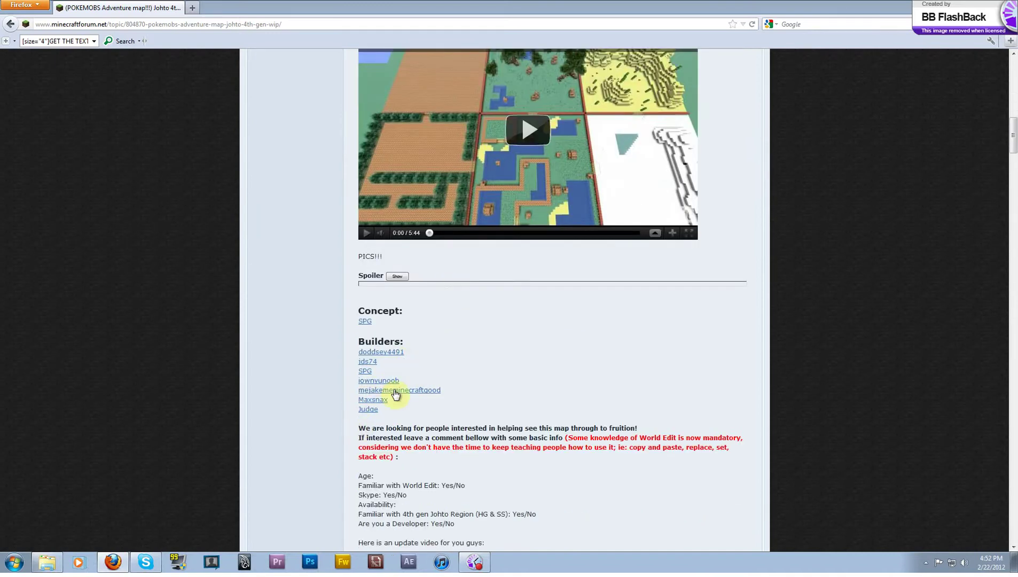
pyautogui.scroll(9, 376, 364)
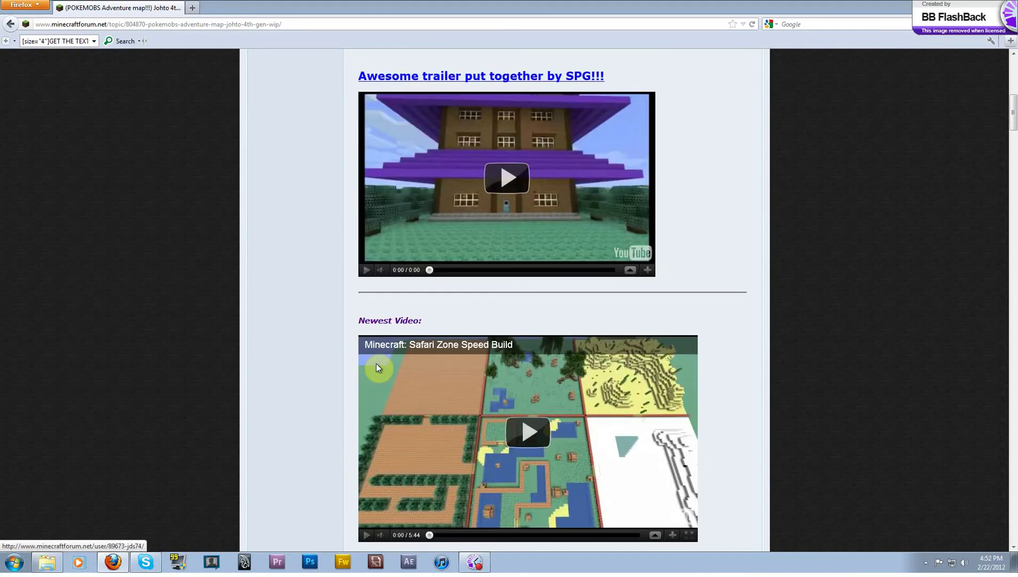
pyautogui.scroll(2, 330, 344)
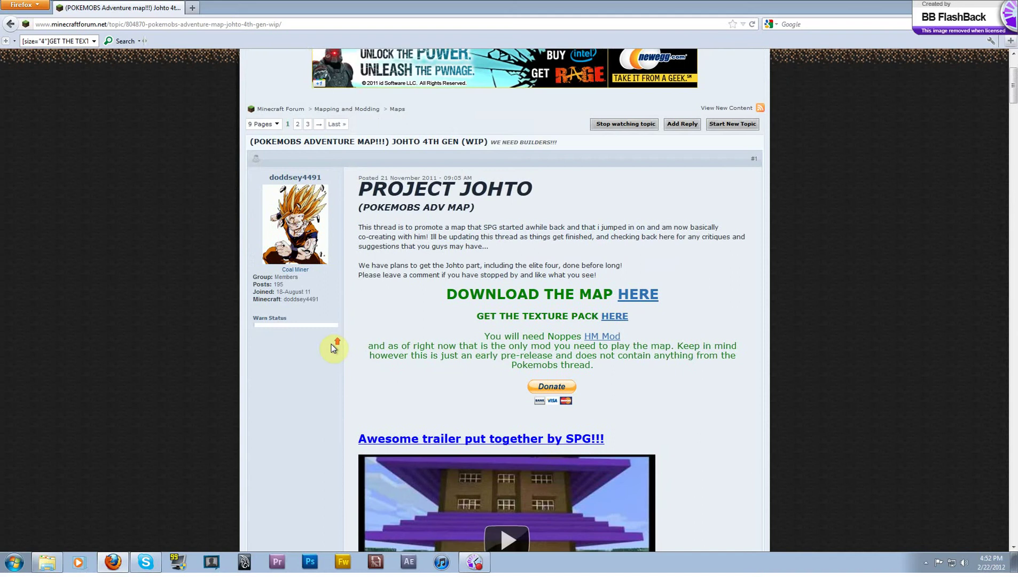
pyautogui.scroll(1, 332, 345)
pyautogui.scroll(2, 613, 355)
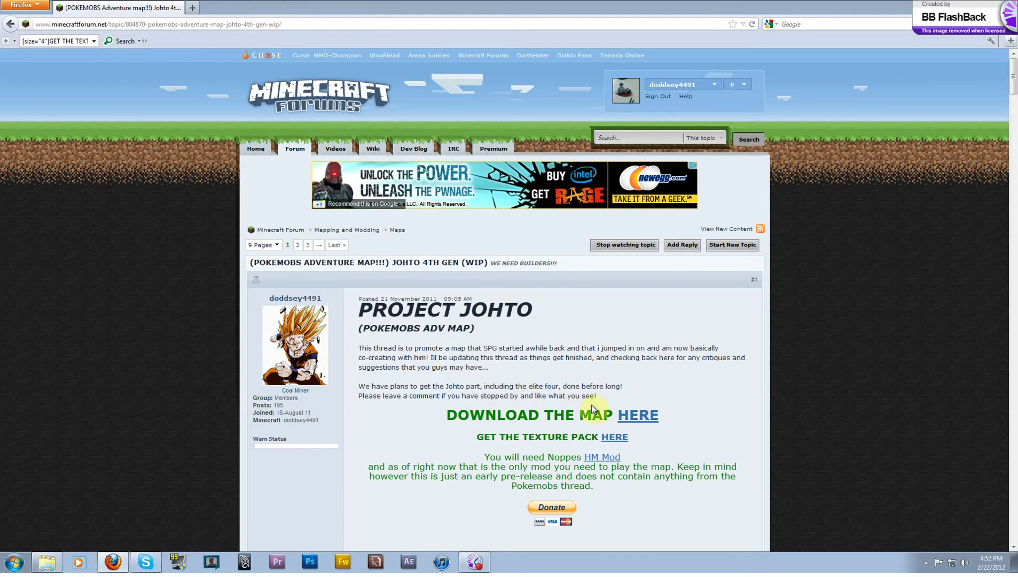
pyautogui.scroll(-2, 670, 369)
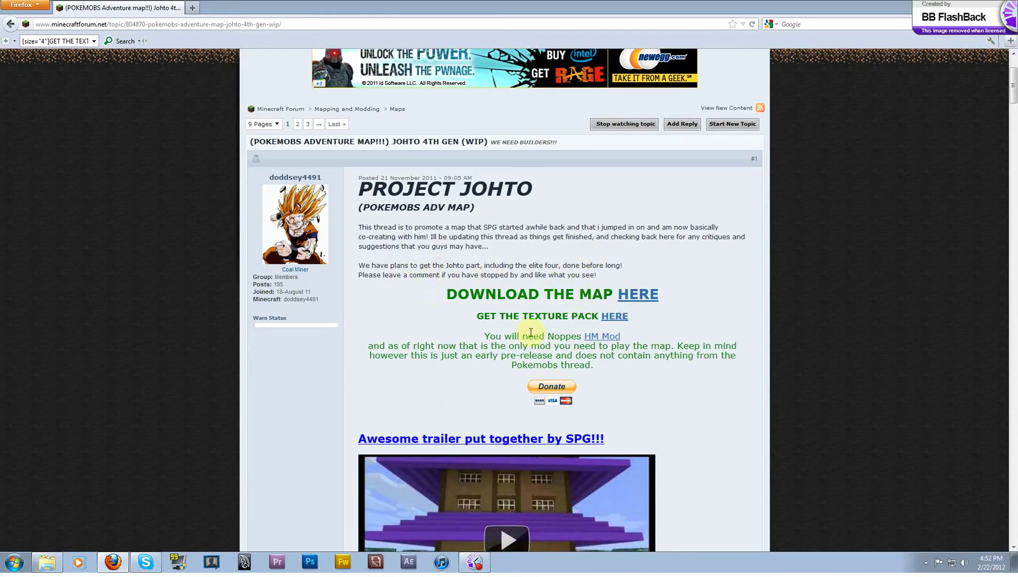
pyautogui.scroll(-8, 683, 391)
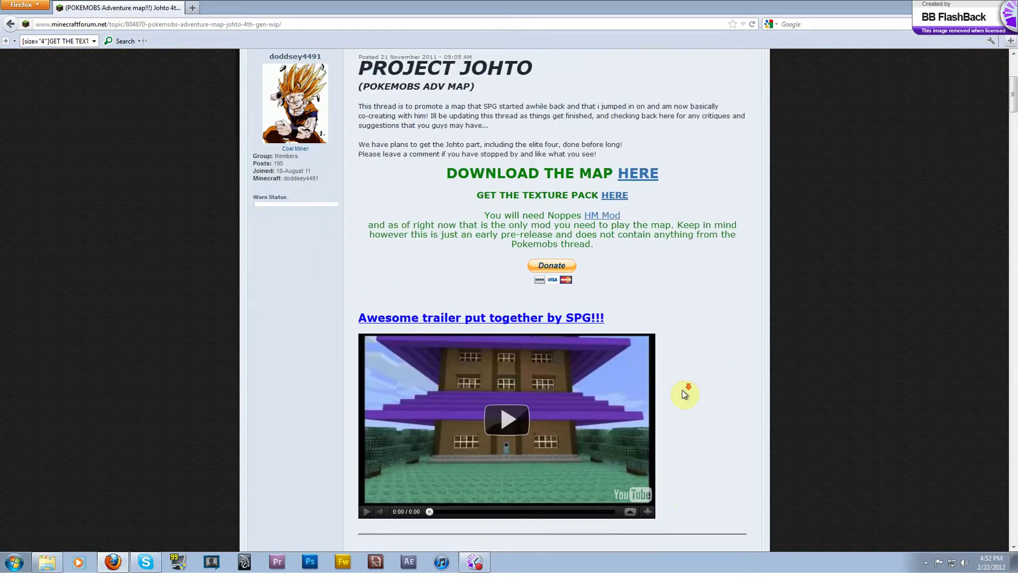
pyautogui.scroll(5, 683, 394)
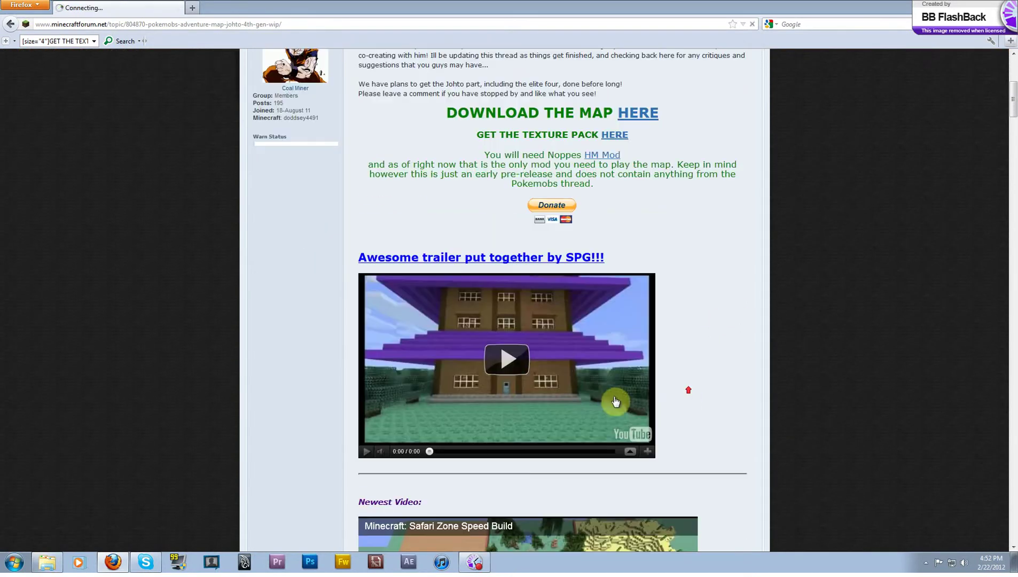
pyautogui.scroll(2, 615, 397)
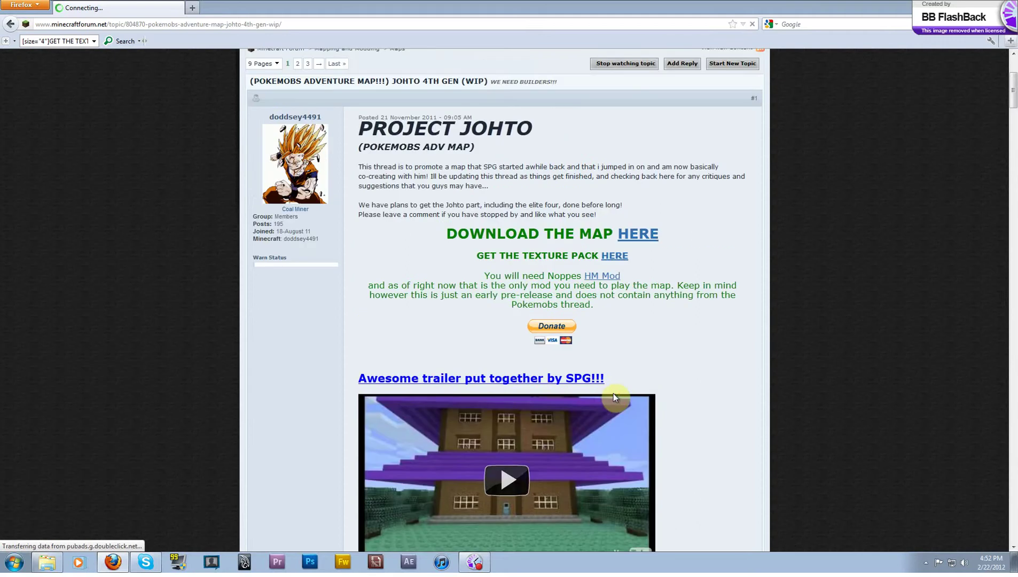
pyautogui.scroll(-2, 591, 484)
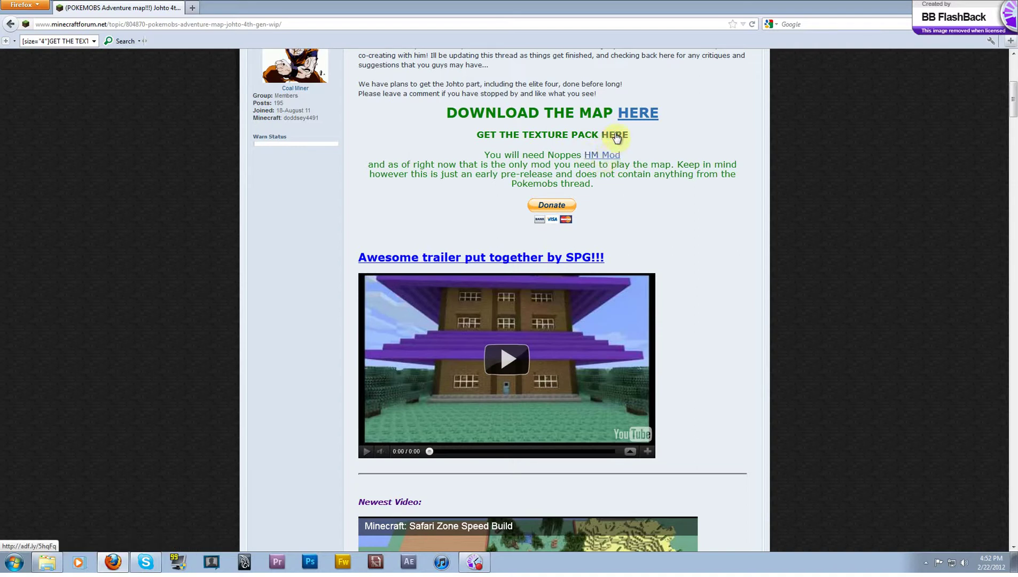
# Step: Download the map archive Johto 0.5.rar from the thread's map link, opening it with WinRAR, and close the download page
pyautogui.scroll(5, 614, 217)
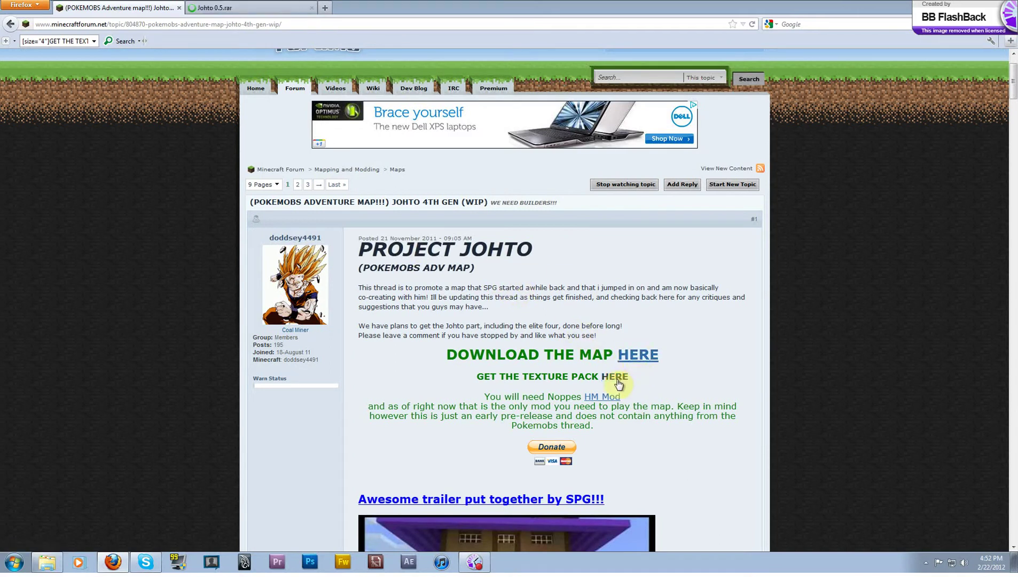
pyautogui.click(257, 9)
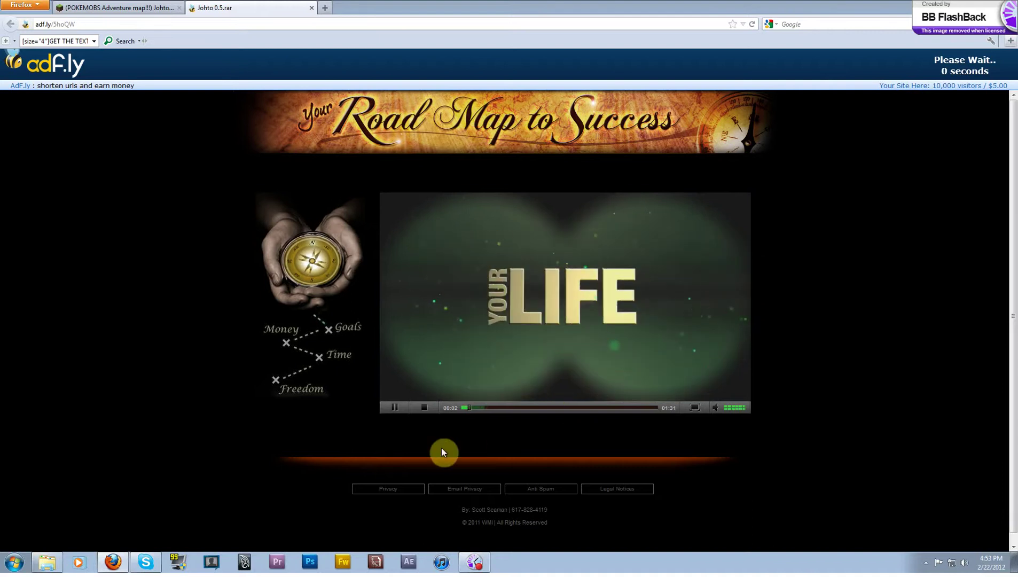
pyautogui.click(425, 409)
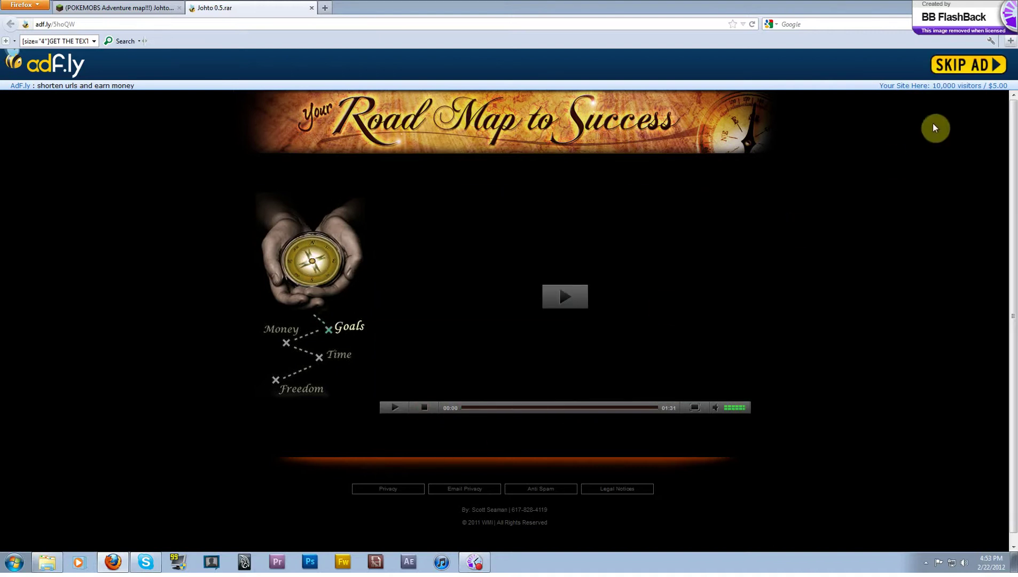
pyautogui.click(957, 69)
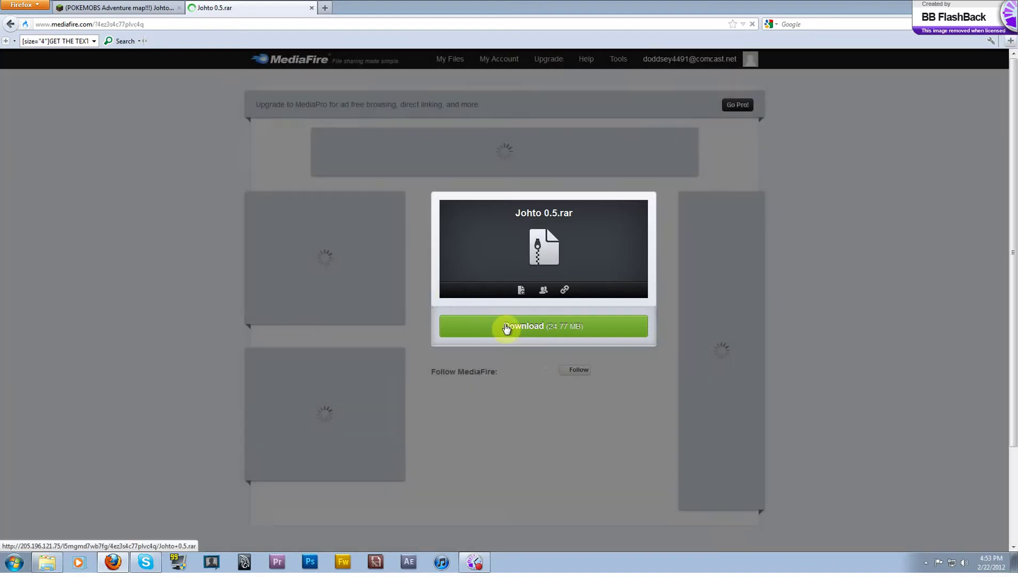
pyautogui.click(509, 327)
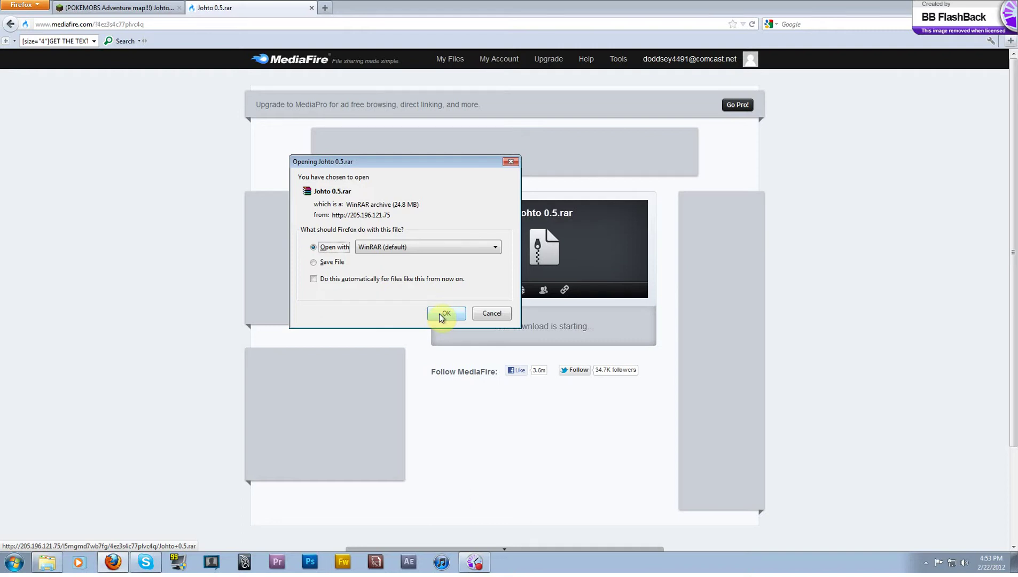
pyautogui.click(439, 313)
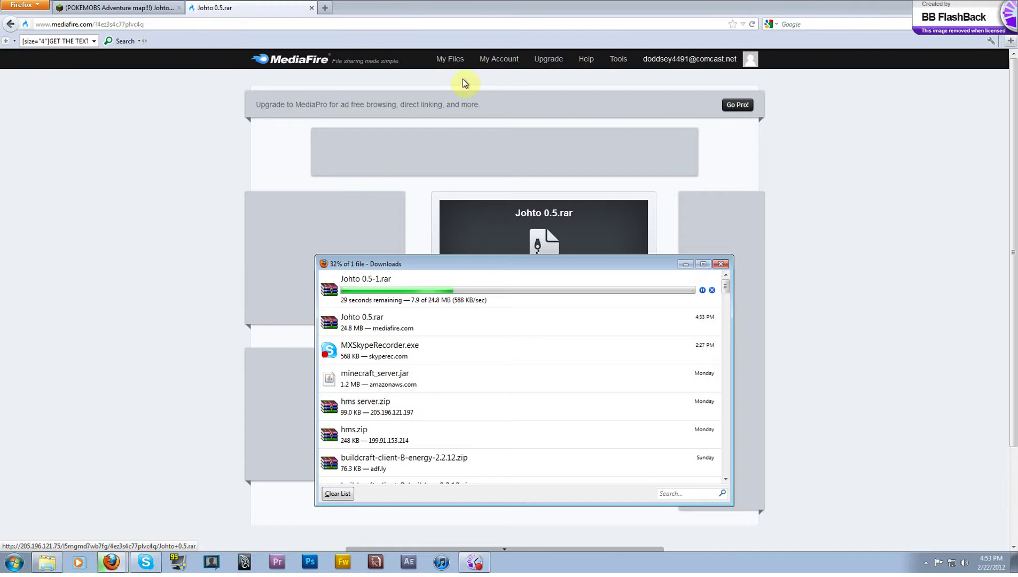
pyautogui.click(386, 7)
pyautogui.click(312, 8)
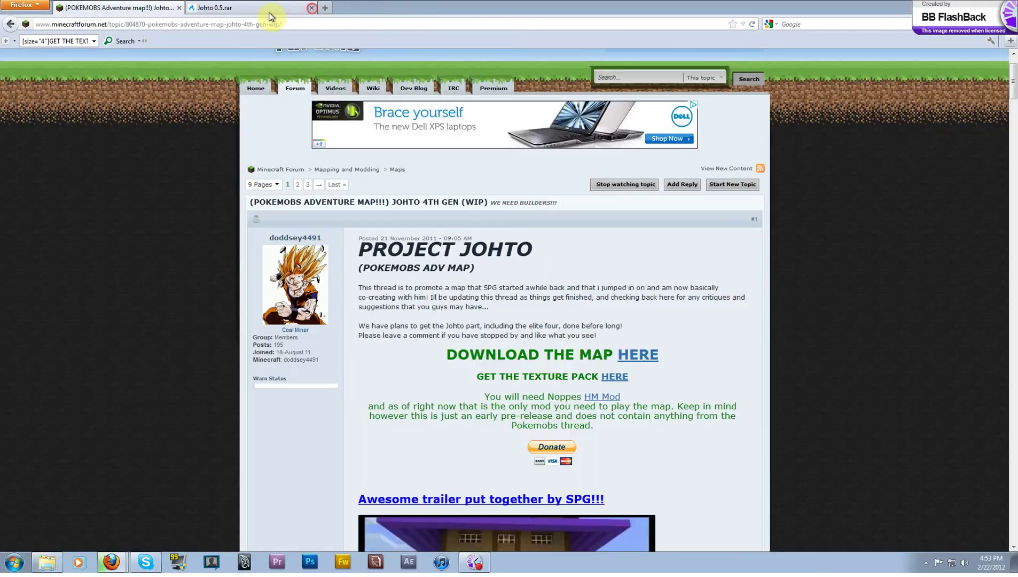
# Step: Download the texture pack JohtoCraft 0.5.zip from the thread as a saved file, then clear away its page and the WinRAR window
pyautogui.click(611, 375)
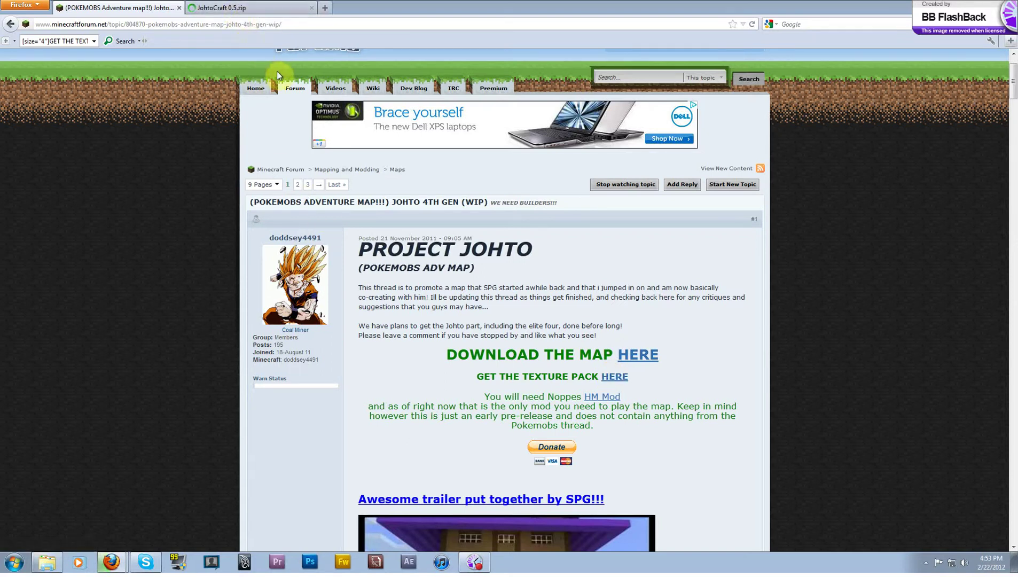
pyautogui.click(261, 9)
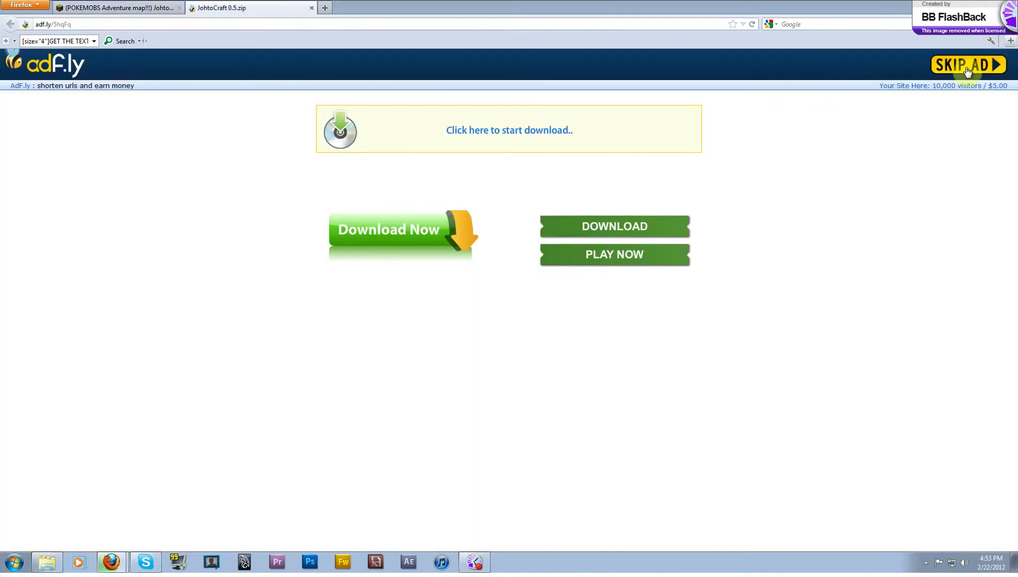
pyautogui.click(967, 65)
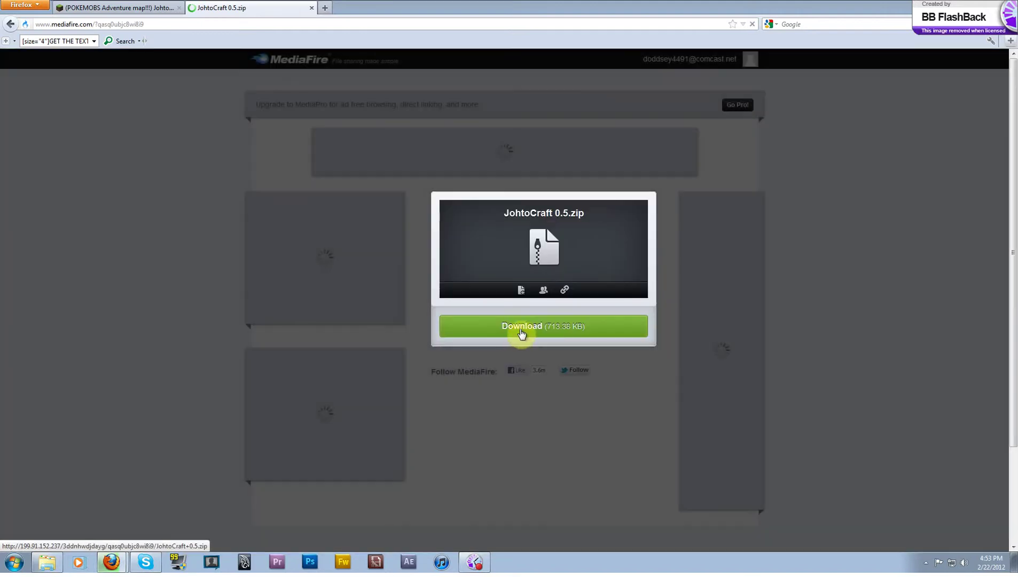
pyautogui.click(522, 328)
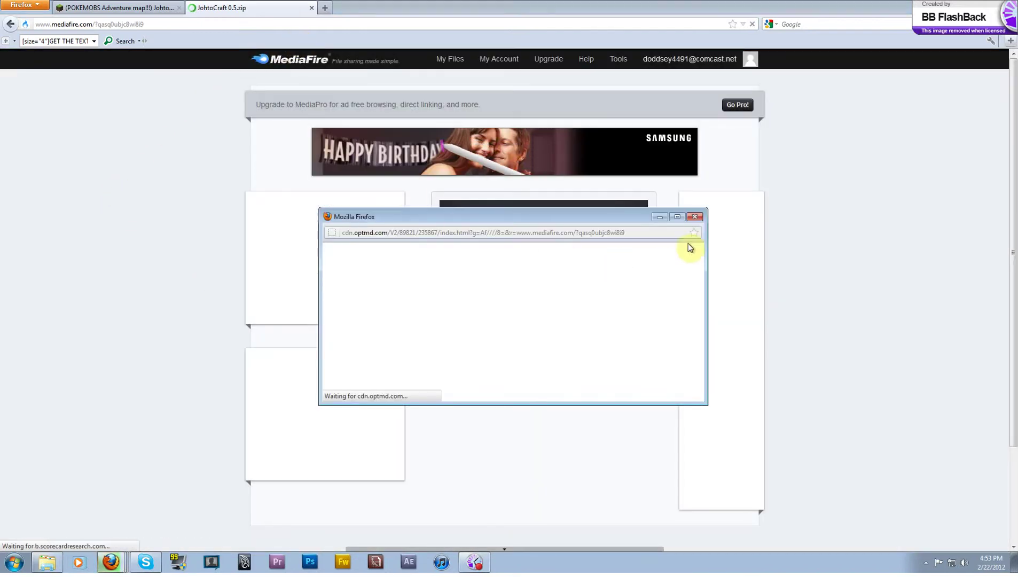
pyautogui.click(694, 216)
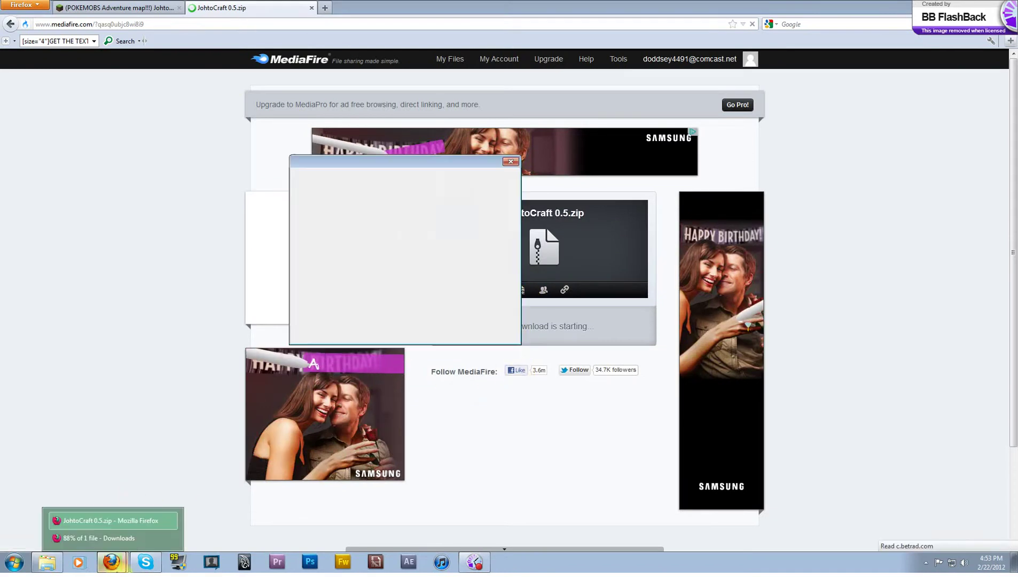
pyautogui.click(318, 261)
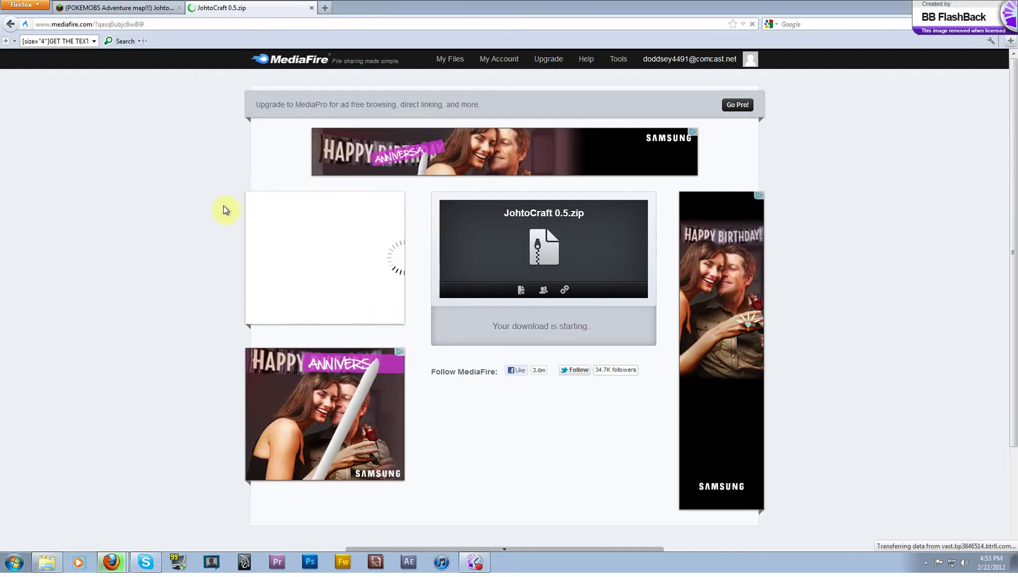
pyautogui.click(311, 8)
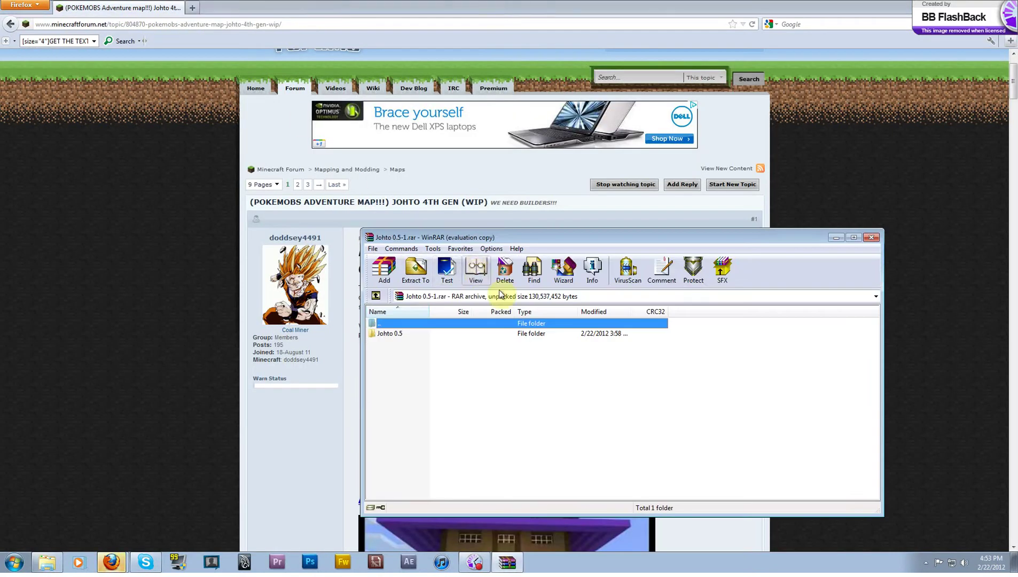
pyautogui.click(837, 238)
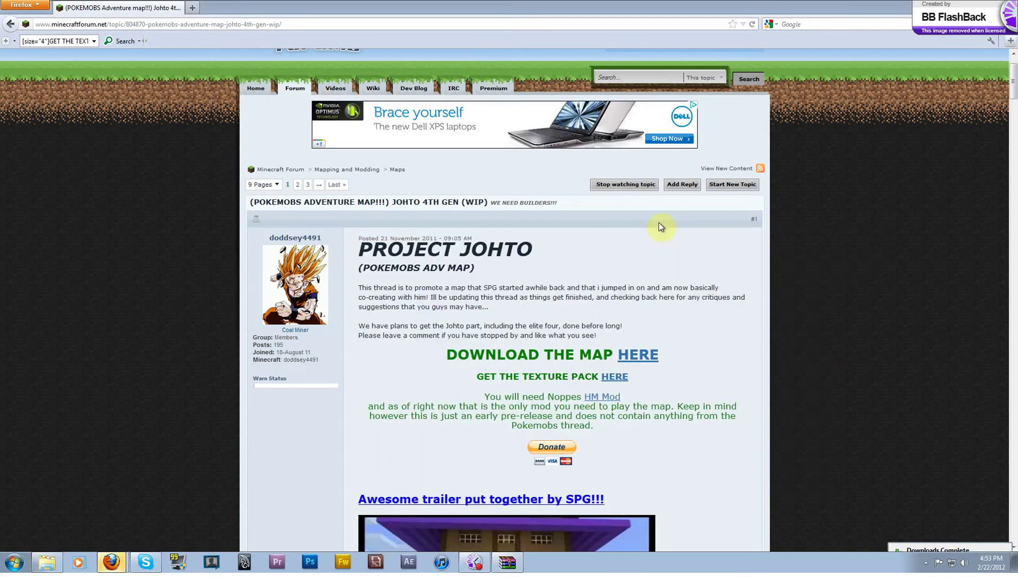
# Step: Open the thread's Noppes HM Mod link in a new tab and switch to that page
pyautogui.middleClick(589, 399)
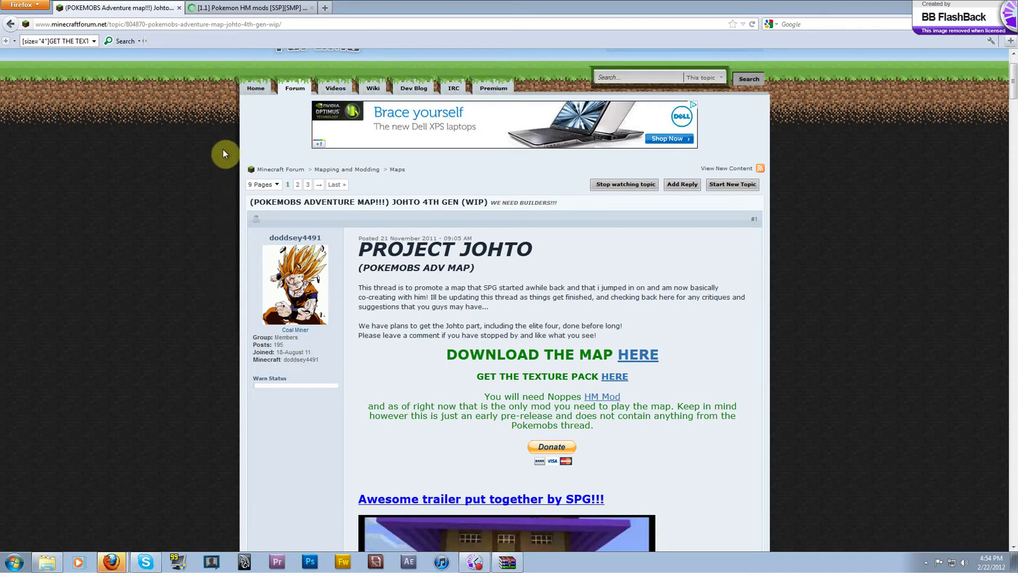
pyautogui.scroll(-3, 228, 198)
pyautogui.scroll(-3, 228, 197)
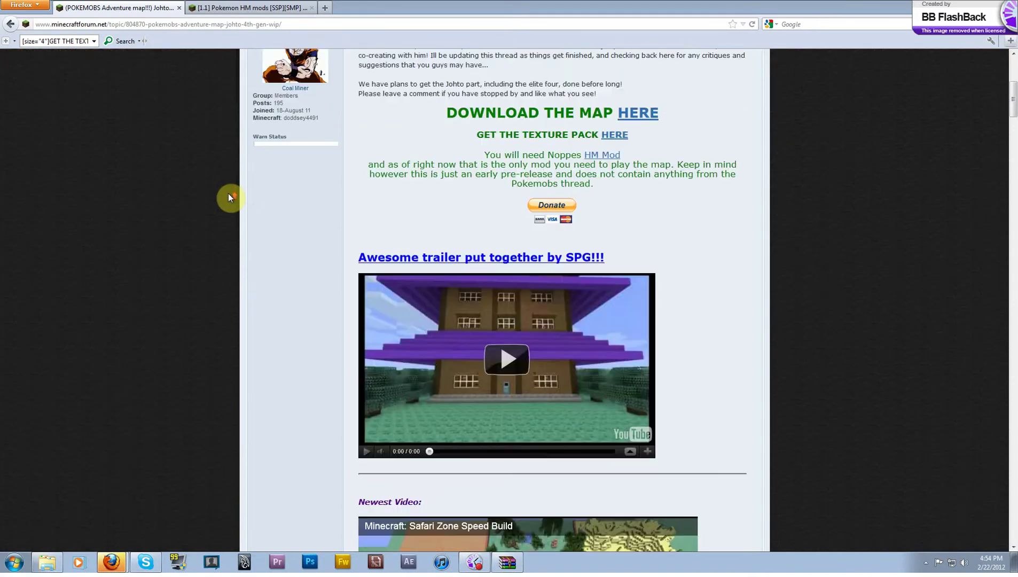
pyautogui.scroll(1, 228, 197)
pyautogui.scroll(5, 228, 198)
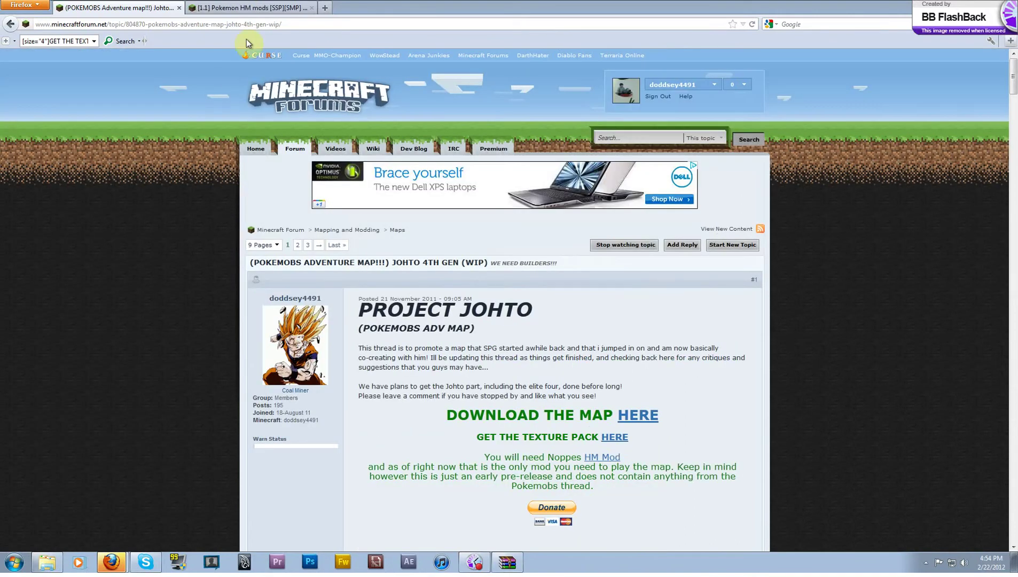
pyautogui.click(255, 9)
# Step: Follow the client HM mods' ModLoader 1.1 requirement link and save ModLoader.zip using the direct download
pyautogui.scroll(-5, 326, 345)
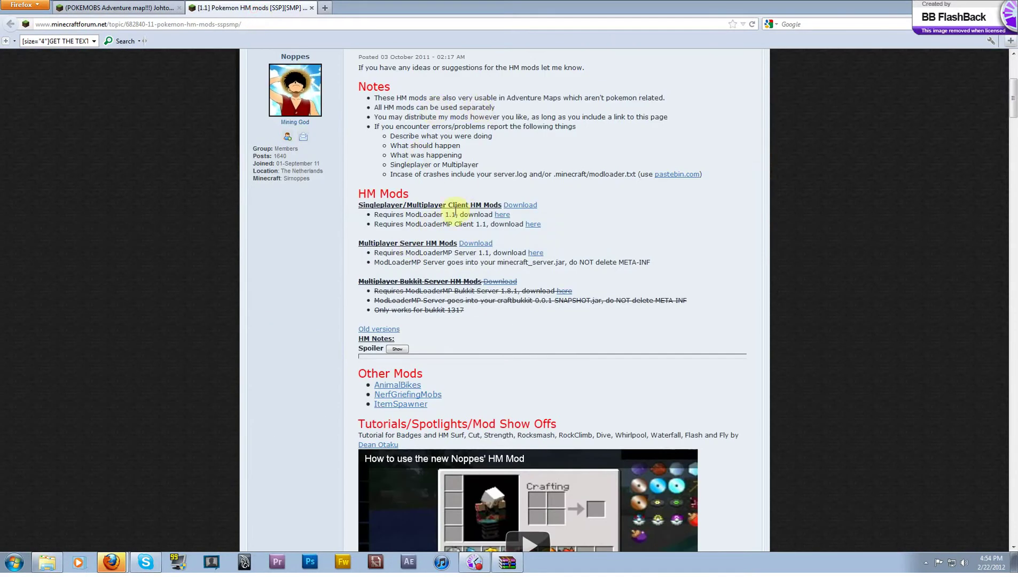
pyautogui.click(502, 215)
pyautogui.middleClick(498, 217)
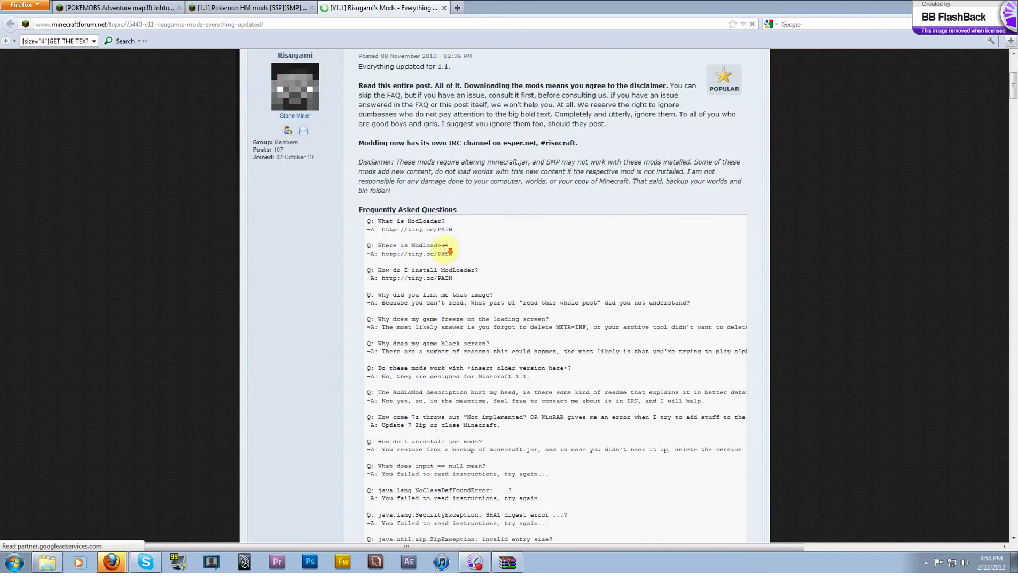
pyautogui.scroll(-8, 444, 249)
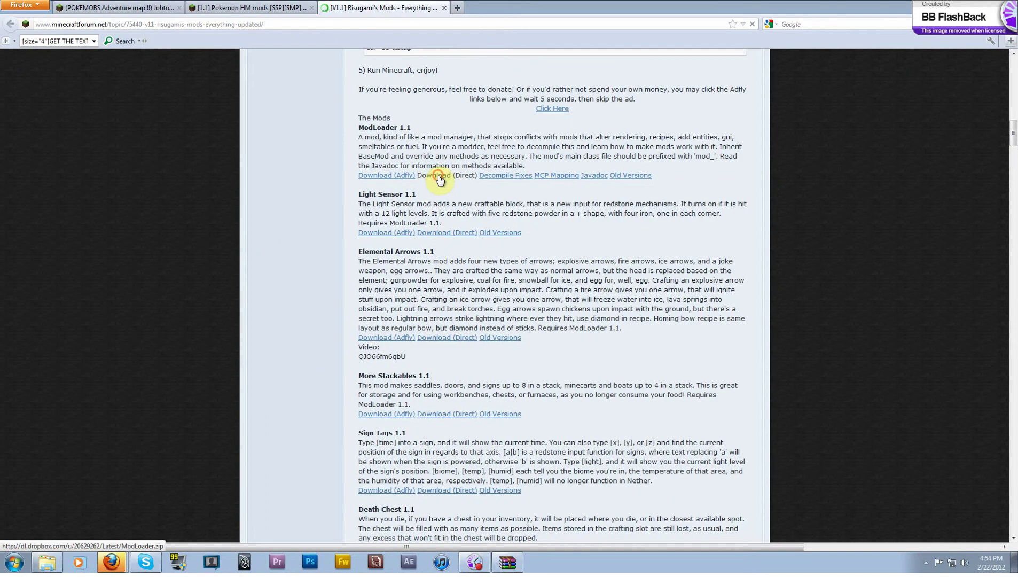
pyautogui.click(439, 176)
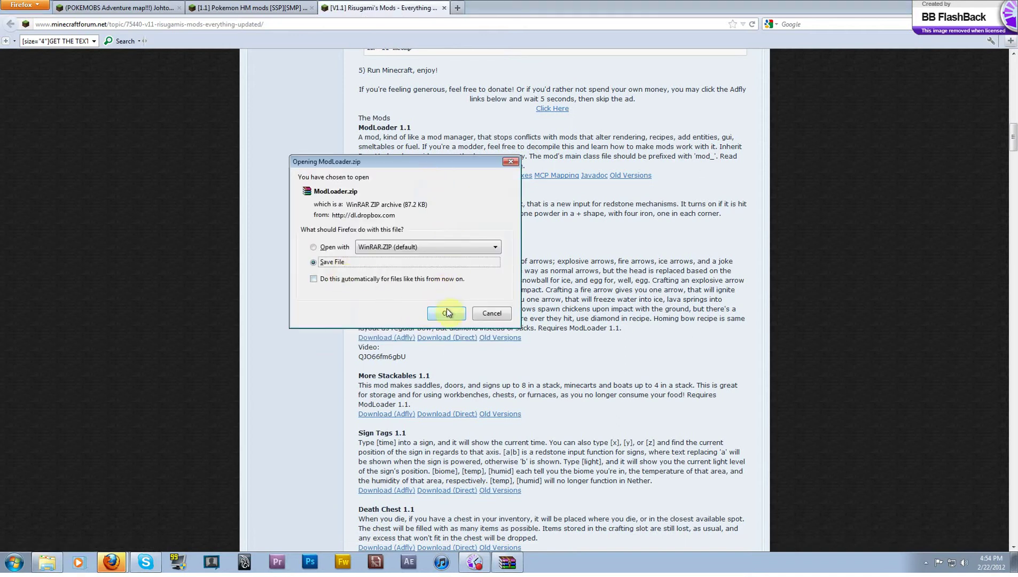
pyautogui.click(446, 313)
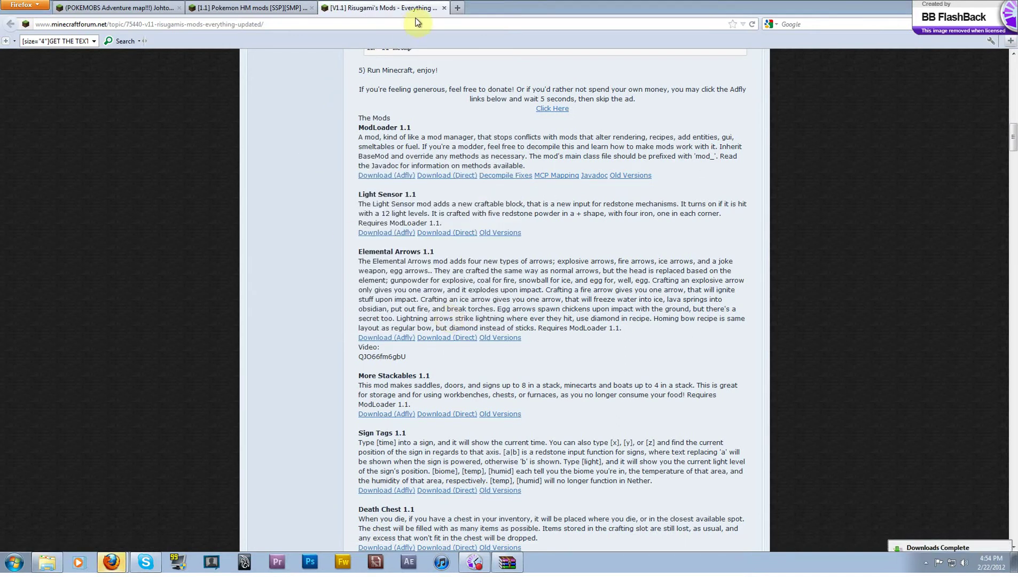
# Step: Close the ModLoader page and follow the client HM mods' ModLoaderMP Client 1.1 requirement link to the SDK's ModLoaderMp section
pyautogui.click(445, 8)
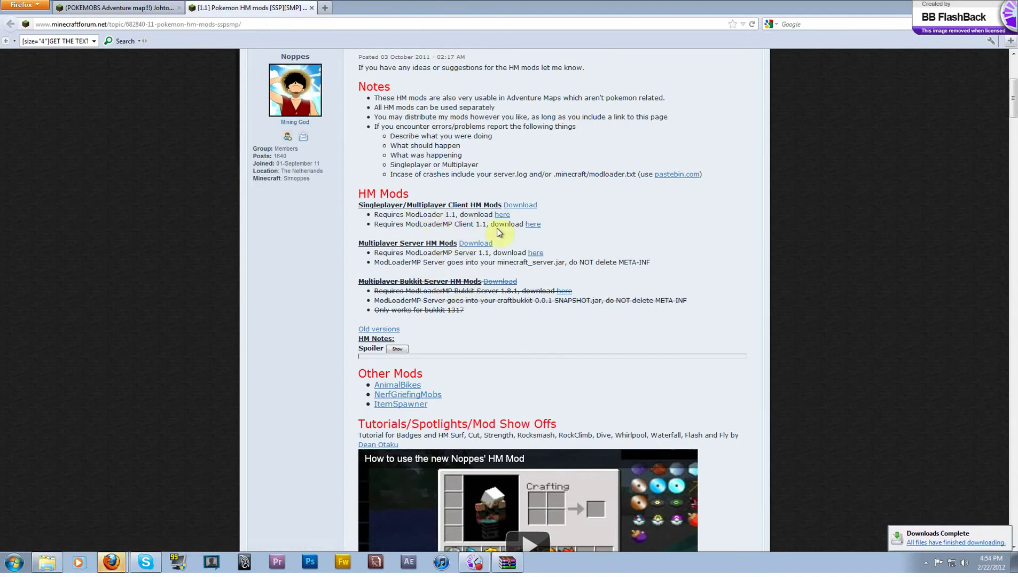
pyautogui.click(532, 225)
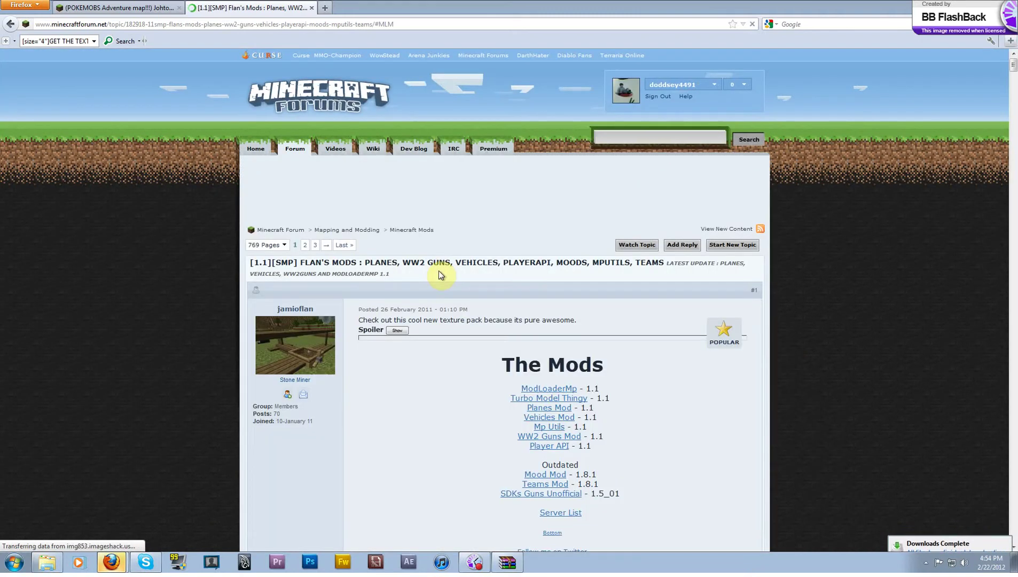
pyautogui.scroll(-5, 438, 270)
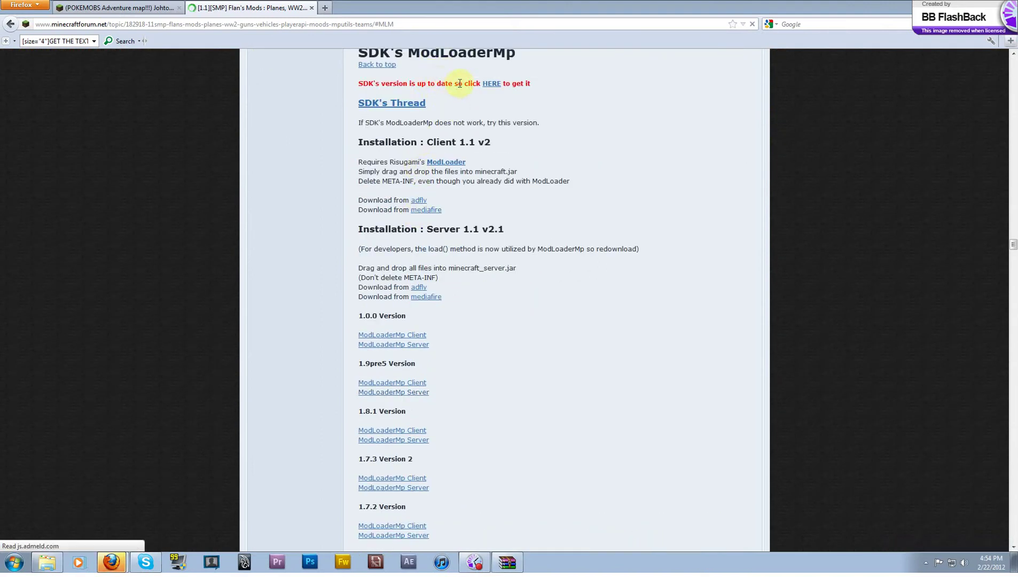
pyautogui.click(459, 160)
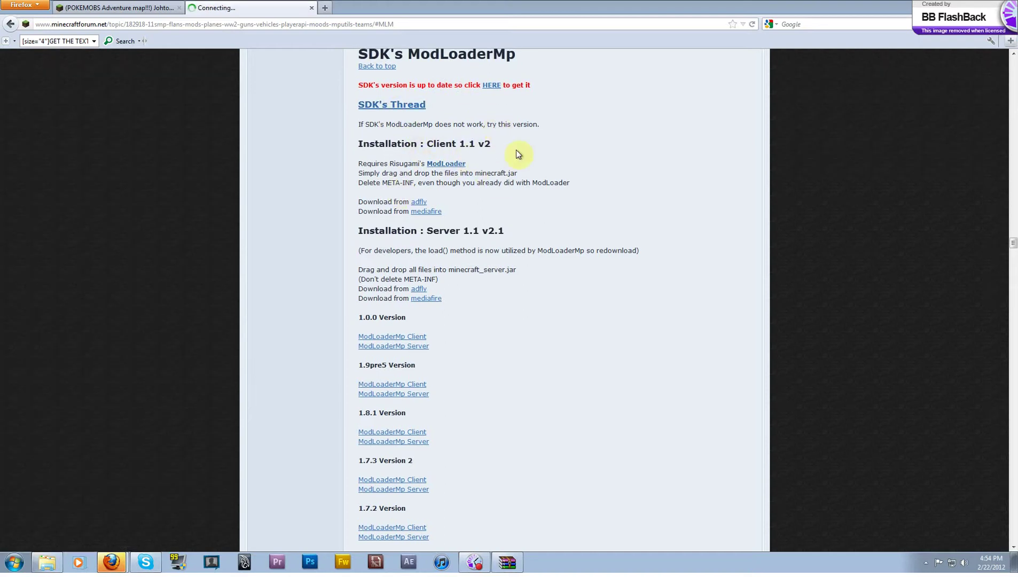
# Step: Save ModLoaderMp 1.1 v2.zip from the Client 1.1 v2 mediafire link, dismissing the ad pop-up, and close the download page
pyautogui.click(424, 212)
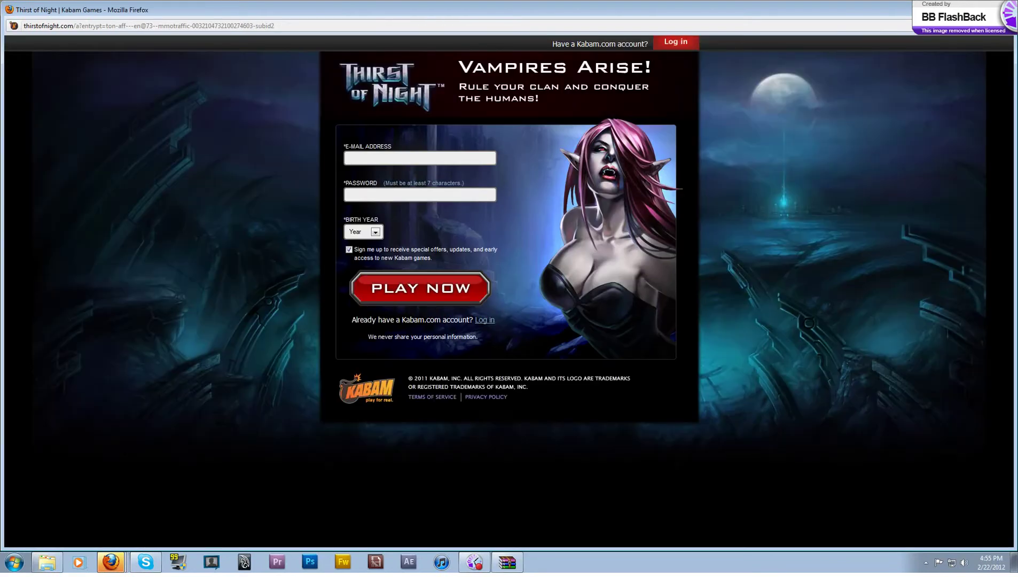
pyautogui.hotkey('alt', 'F4')
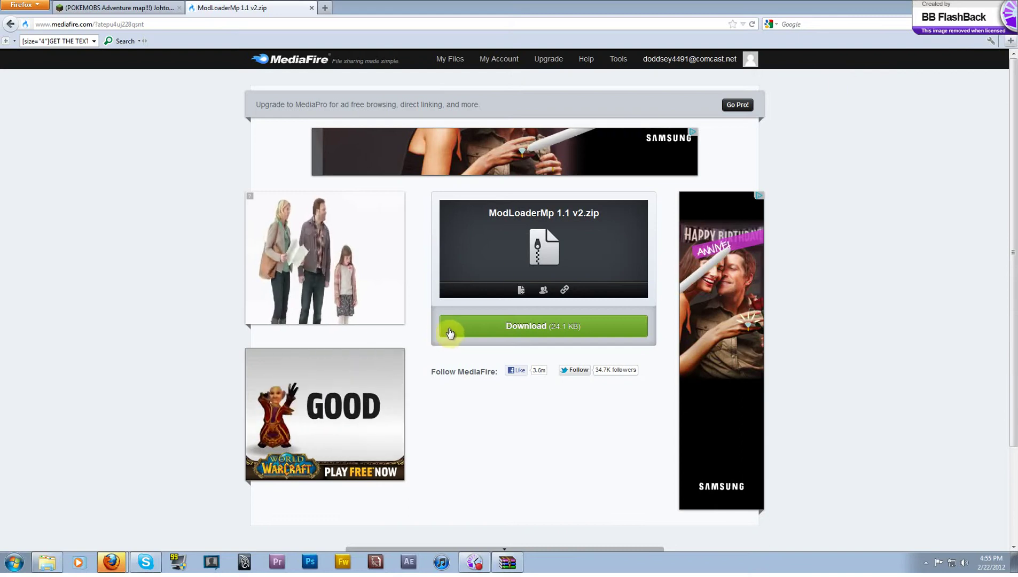
pyautogui.click(484, 329)
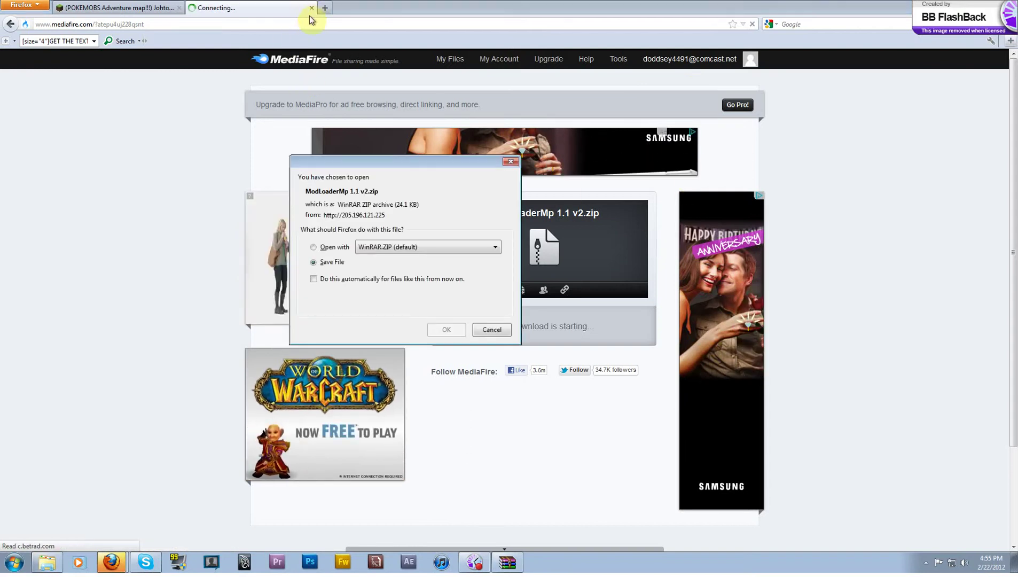
pyautogui.click(457, 315)
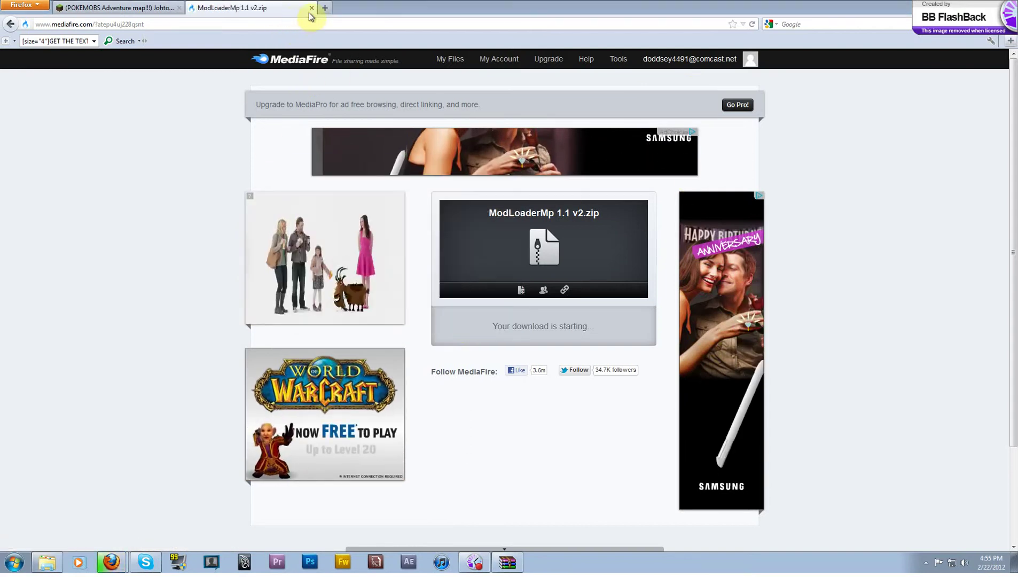
pyautogui.click(312, 8)
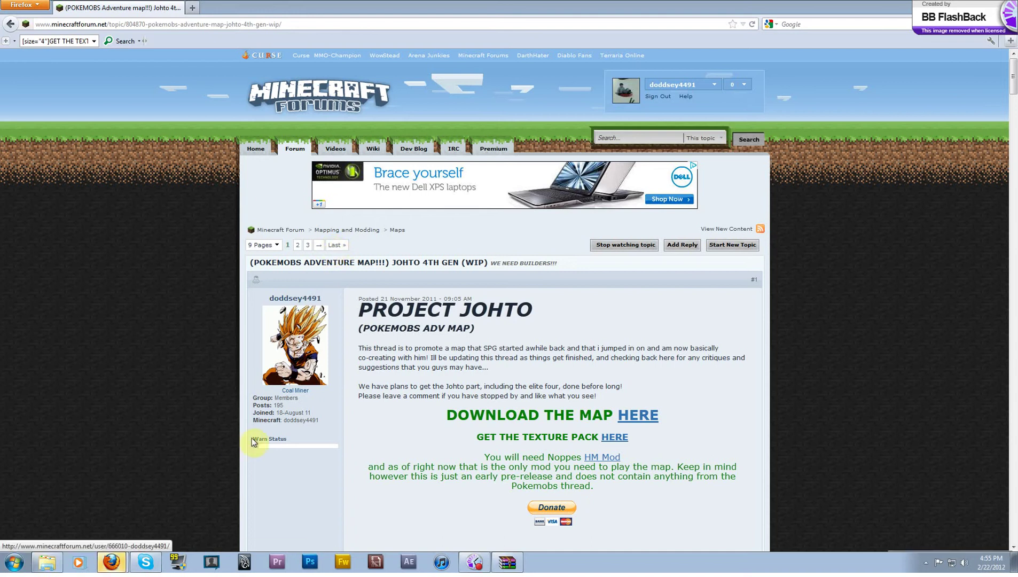
# Step: Open the thread's Noppes HM Mod link in a new tab again and follow the Singleplayer/Multiplayer Client HM Mods download link
pyautogui.moveTo(113, 568)
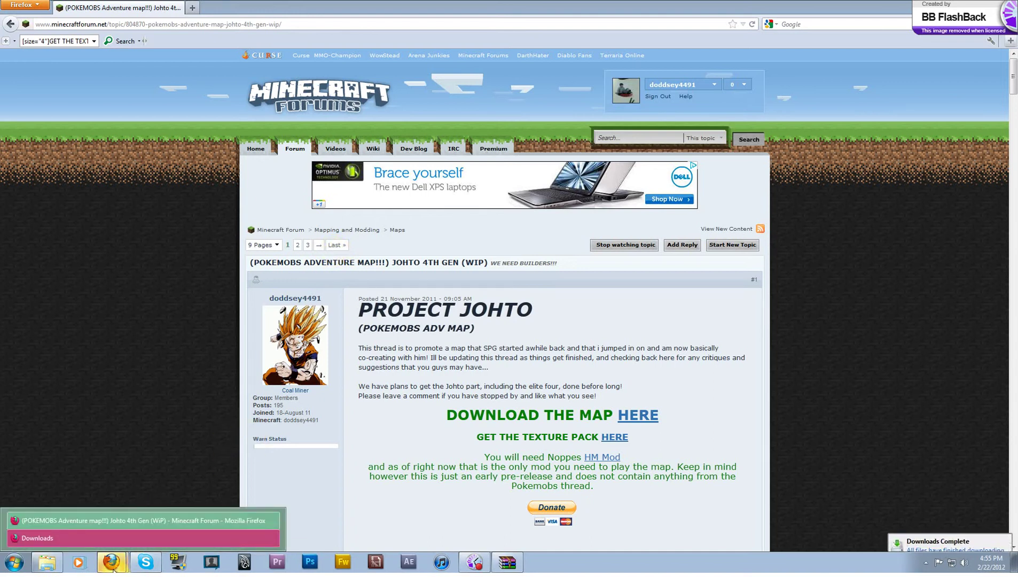
pyautogui.middleClick(617, 462)
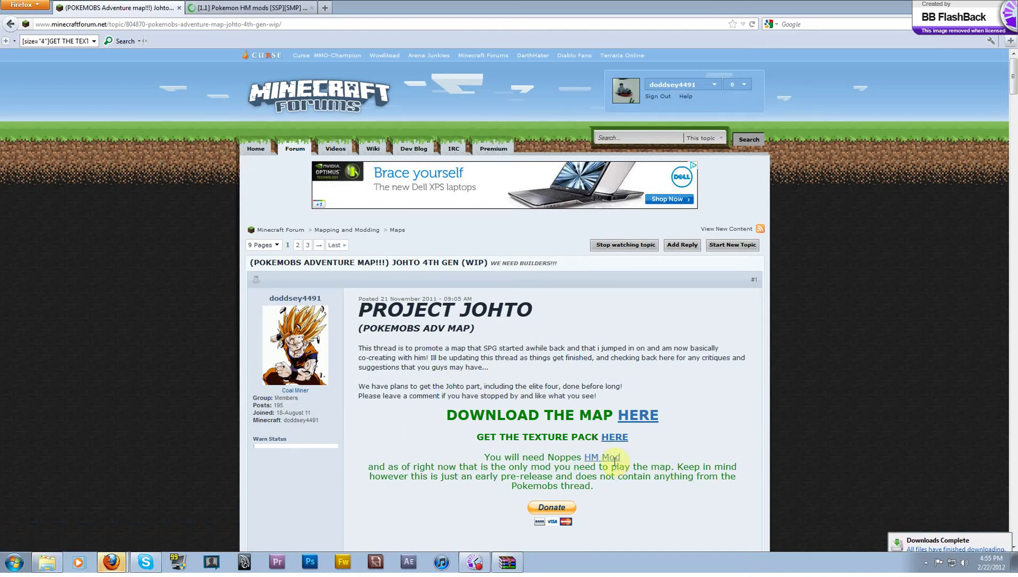
pyautogui.click(251, 8)
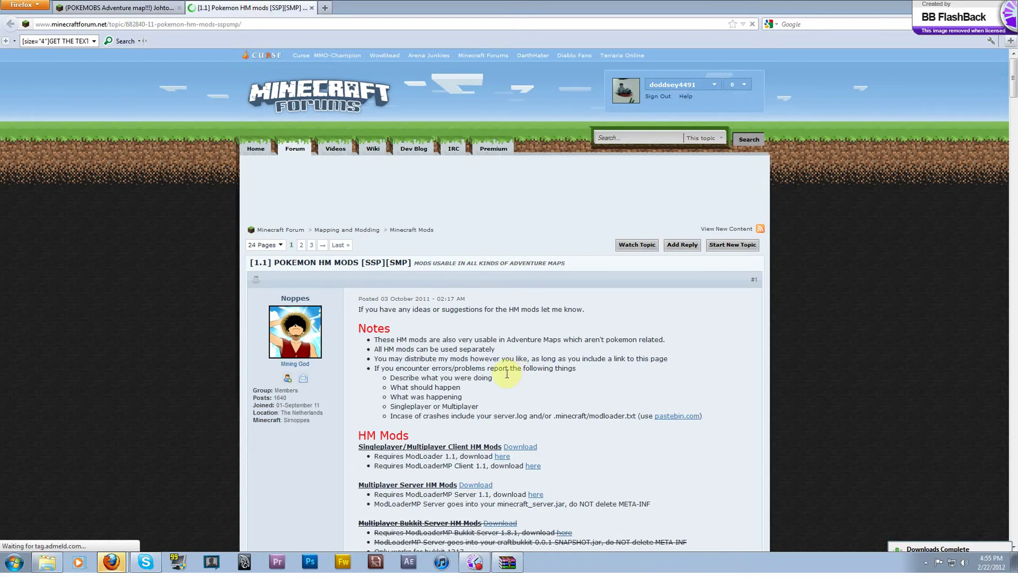
pyautogui.scroll(-2, 428, 438)
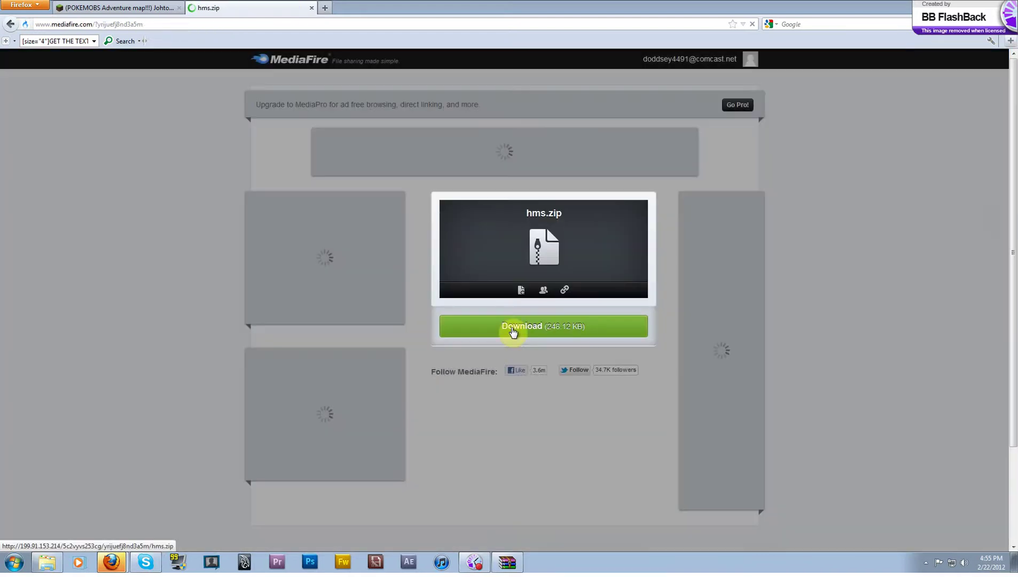
# Step: Download hms.zip from its MediaFire page as a saved file and put away the browser window to expose the downloads list
pyautogui.click(513, 327)
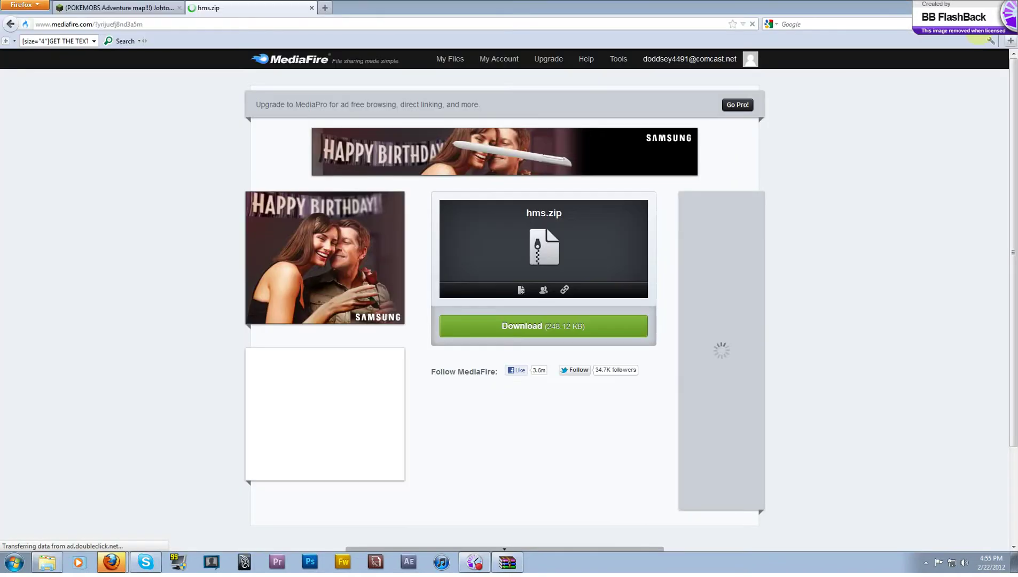
pyautogui.click(502, 328)
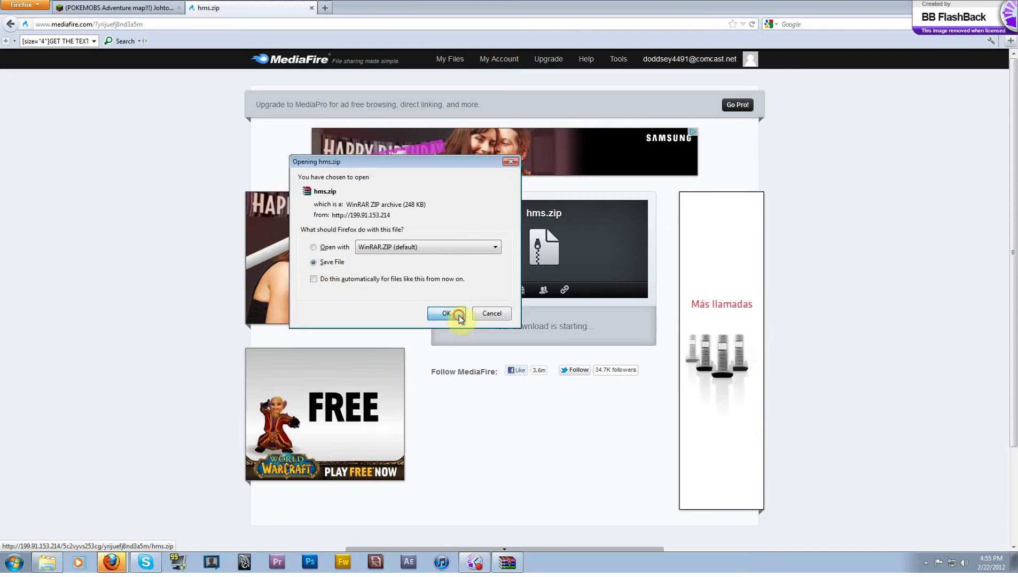
pyautogui.click(446, 329)
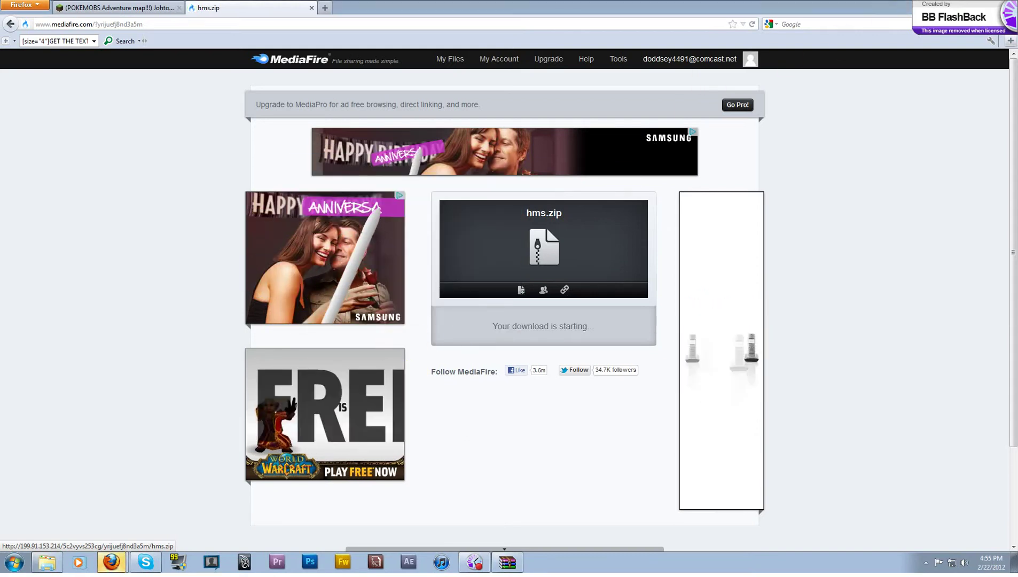
pyautogui.click(961, 6)
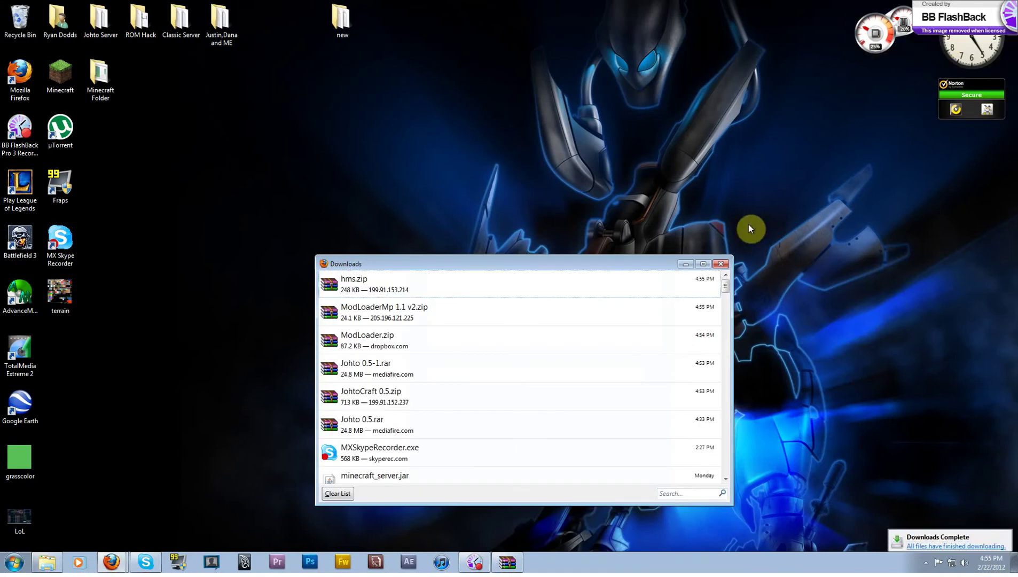
# Step: Open ModLoader.zip, ModLoaderMp 1.1 v2.zip and hms.zip from the downloads list in WinRAR, stacking their windows away from the desktop icons
pyautogui.moveTo(623, 261); pyautogui.dragTo(634, 231)
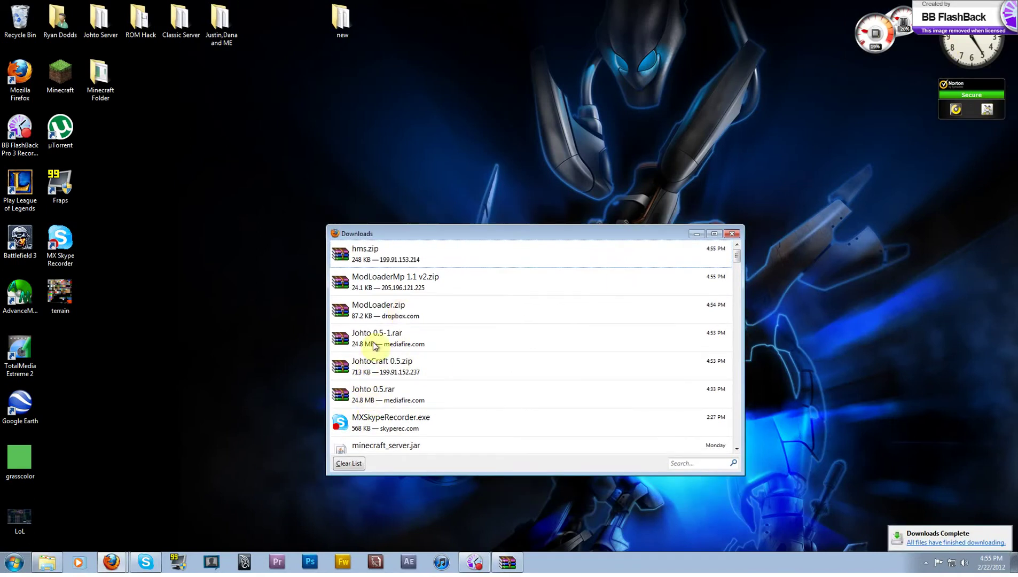
pyautogui.doubleClick(408, 316)
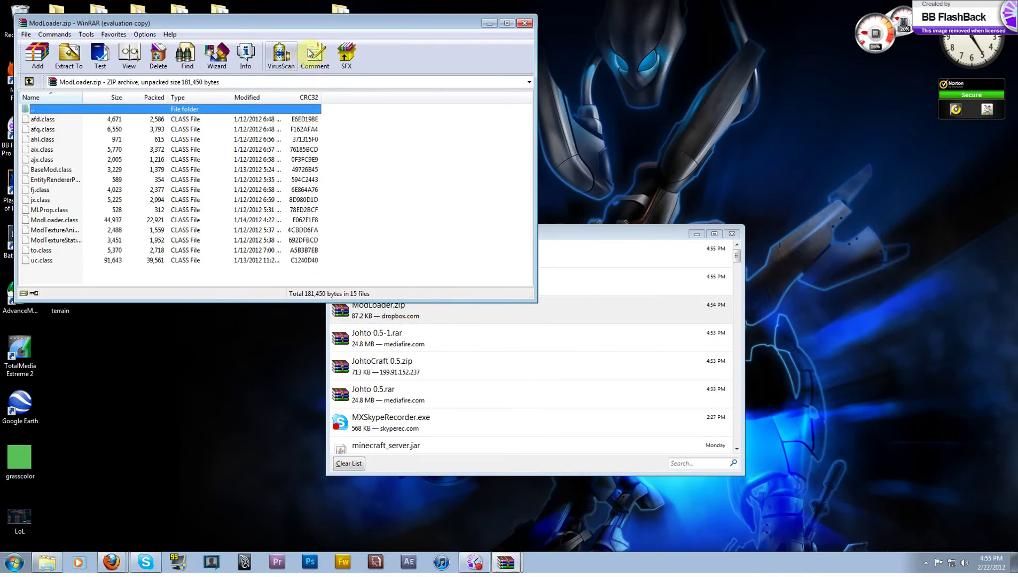
pyautogui.moveTo(315, 29); pyautogui.dragTo(791, 13)
pyautogui.click(427, 230)
pyautogui.doubleClick(416, 282)
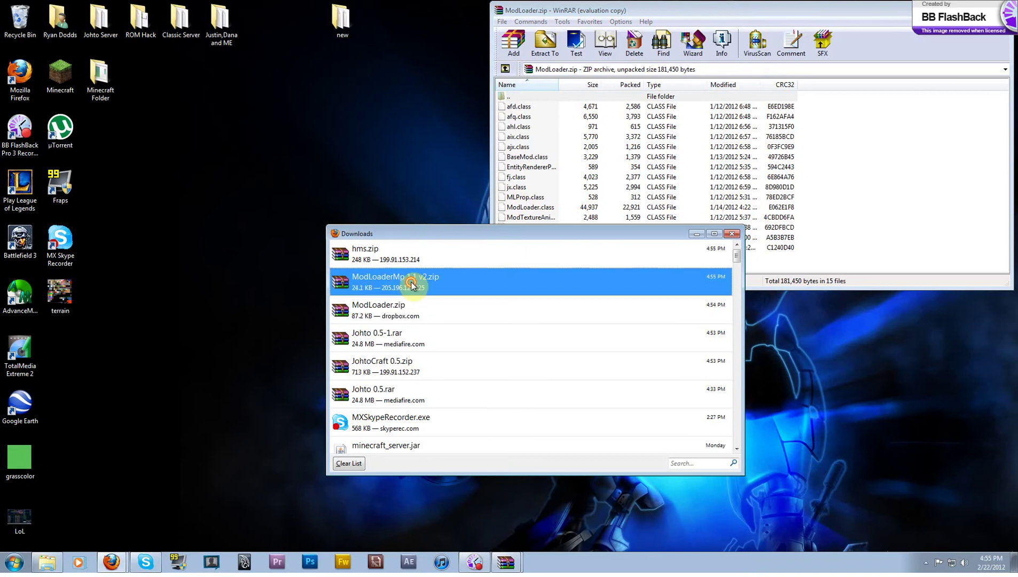
pyautogui.moveTo(206, 33); pyautogui.dragTo(661, 38)
pyautogui.doubleClick(395, 255)
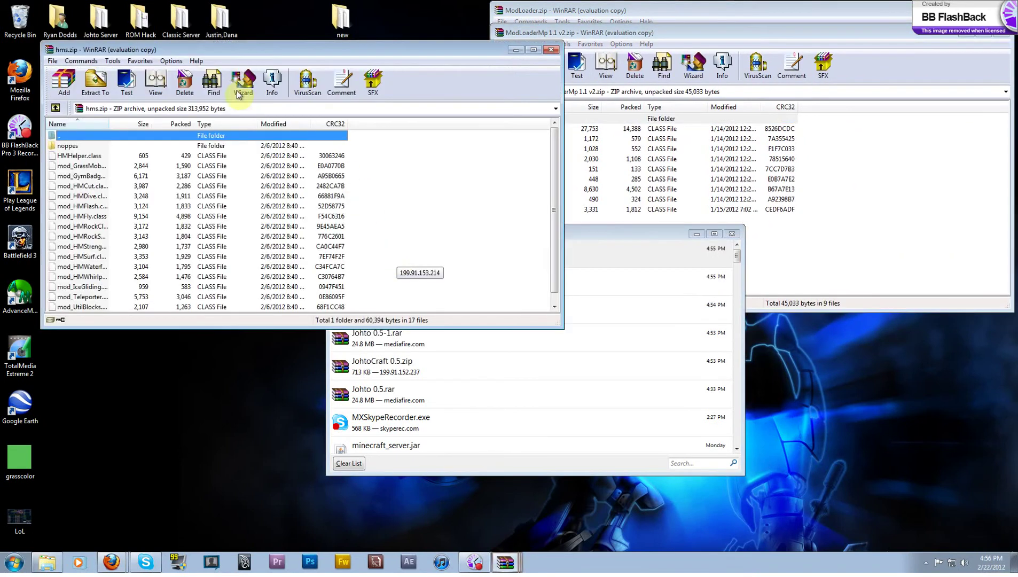
pyautogui.moveTo(209, 50); pyautogui.dragTo(659, 58)
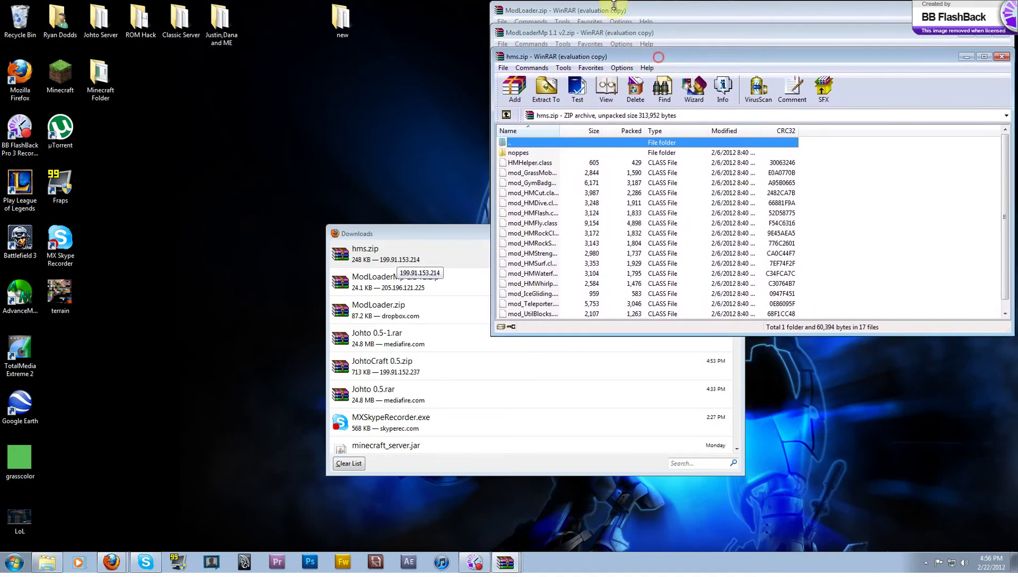
# Step: Place JohtoCraft 0.5.zip and Johto 0.5-1.rar from the downloads list on the desktop and close the list
pyautogui.moveTo(430, 237); pyautogui.dragTo(354, 237)
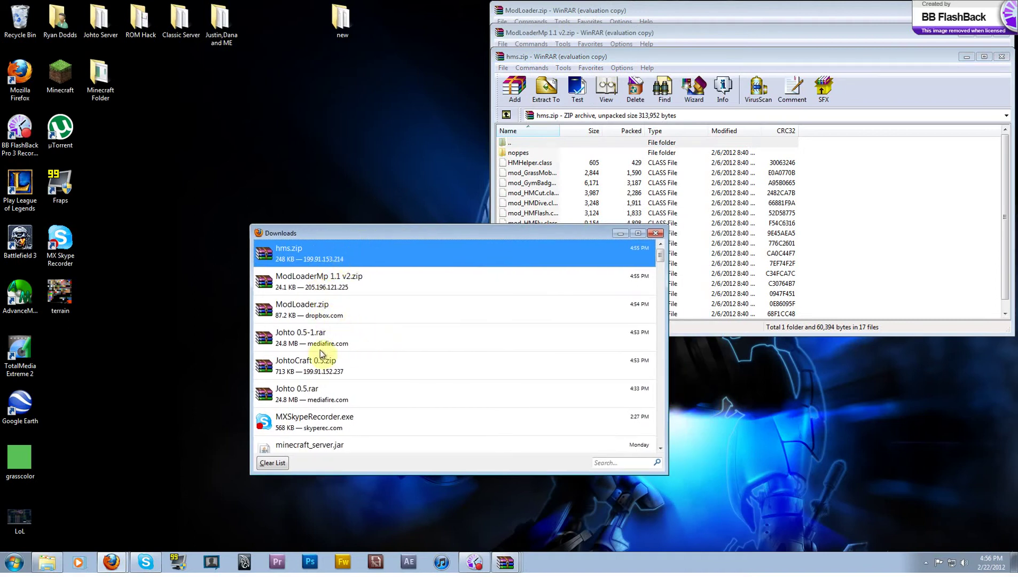
pyautogui.moveTo(385, 233); pyautogui.dragTo(487, 247)
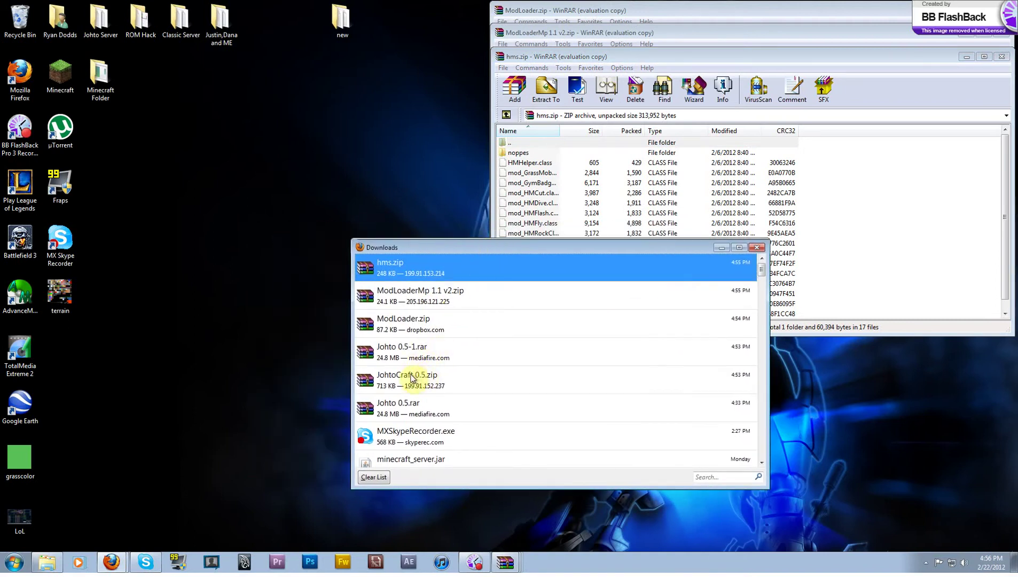
pyautogui.moveTo(444, 387); pyautogui.dragTo(224, 196)
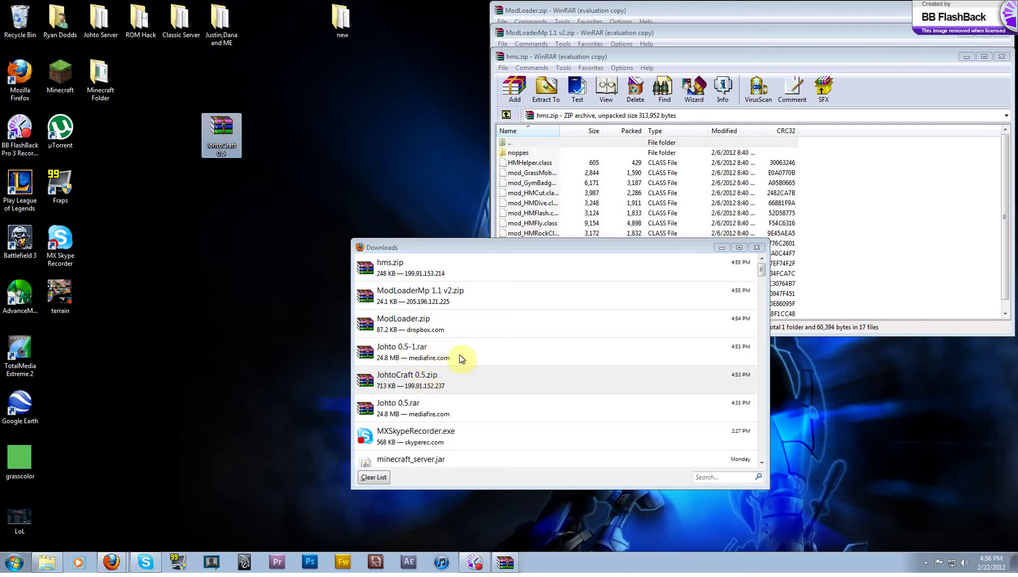
pyautogui.moveTo(463, 356); pyautogui.dragTo(227, 215)
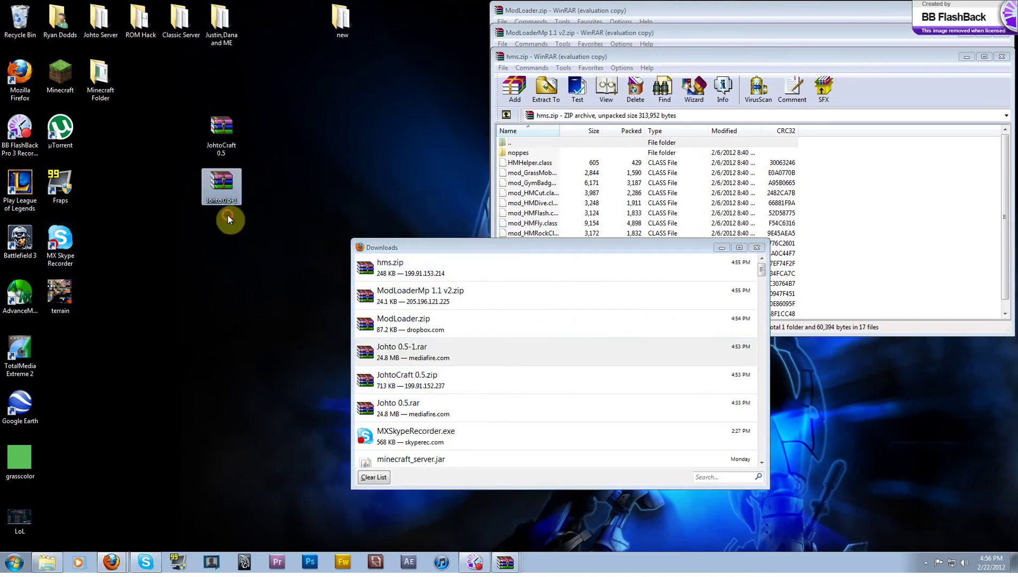
pyautogui.click(757, 248)
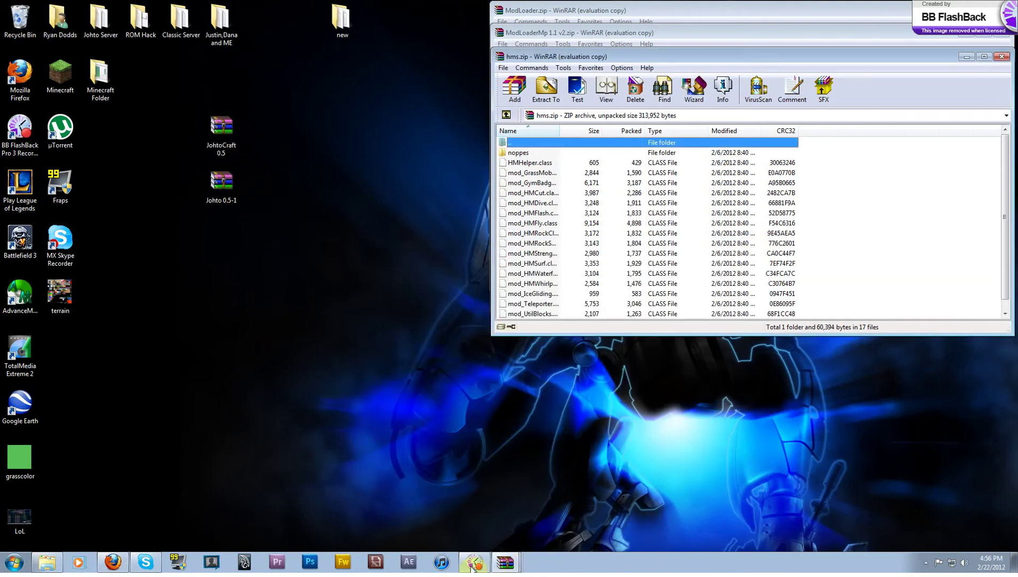
pyautogui.click(52, 564)
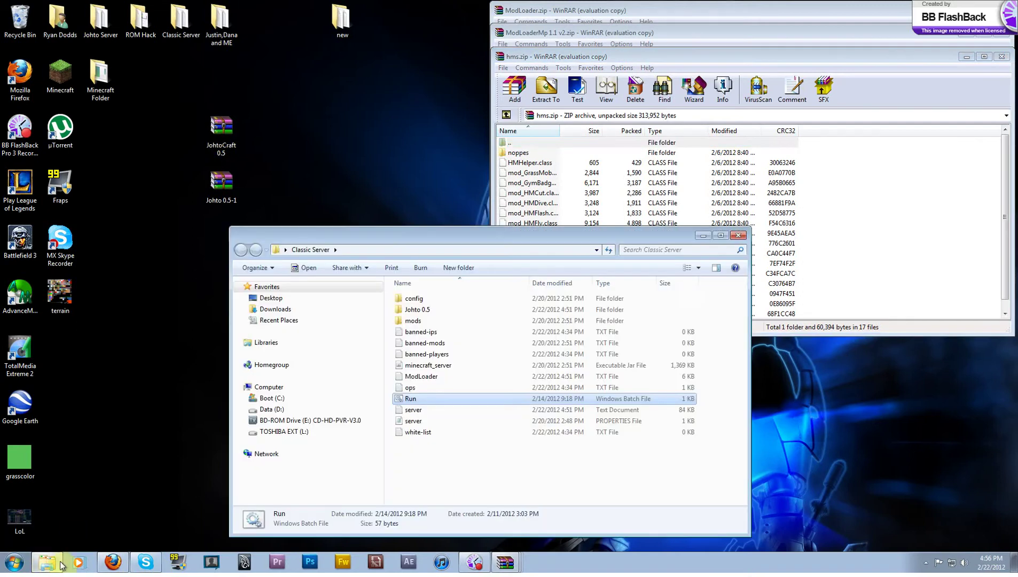
pyautogui.click(47, 562)
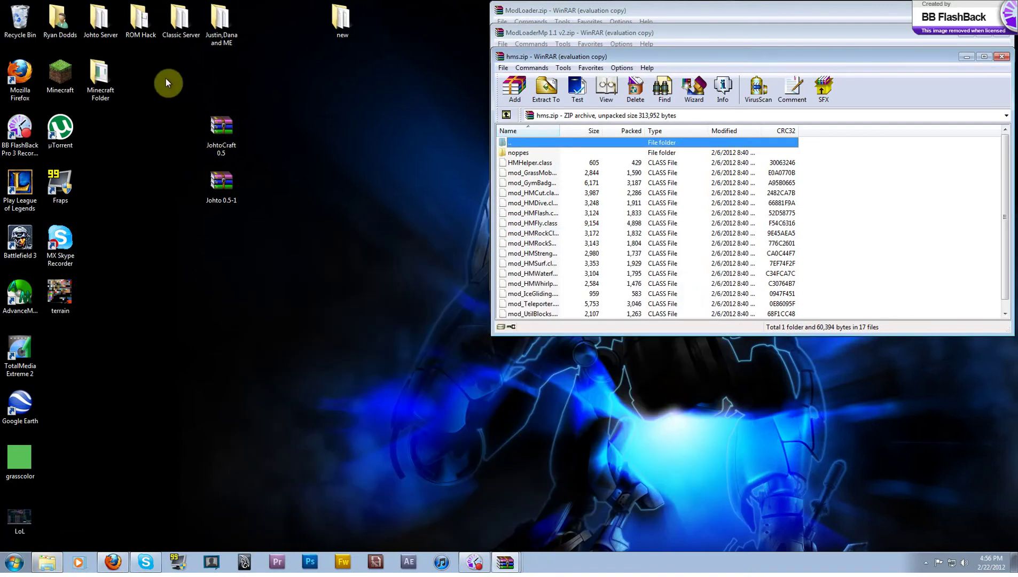
pyautogui.doubleClick(99, 87)
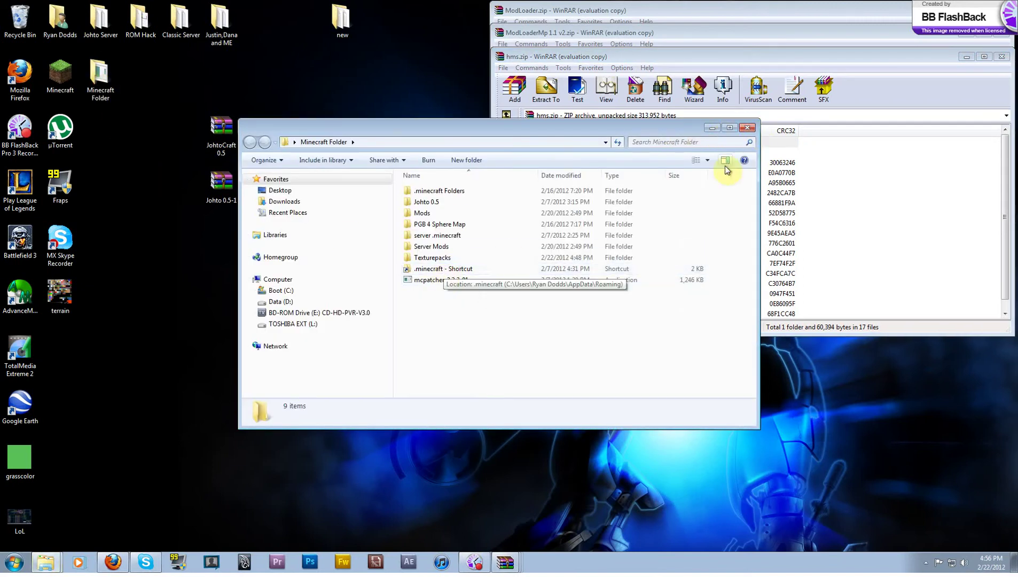
pyautogui.click(747, 127)
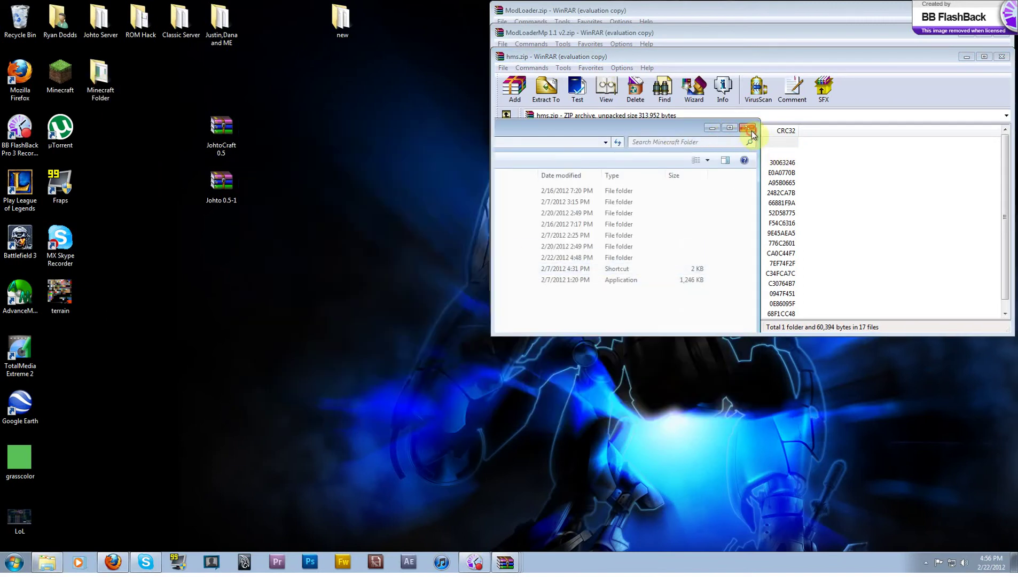
# Step: Open the AppData Roaming folder by searching Windows for %appdata%
pyautogui.click(12, 562)
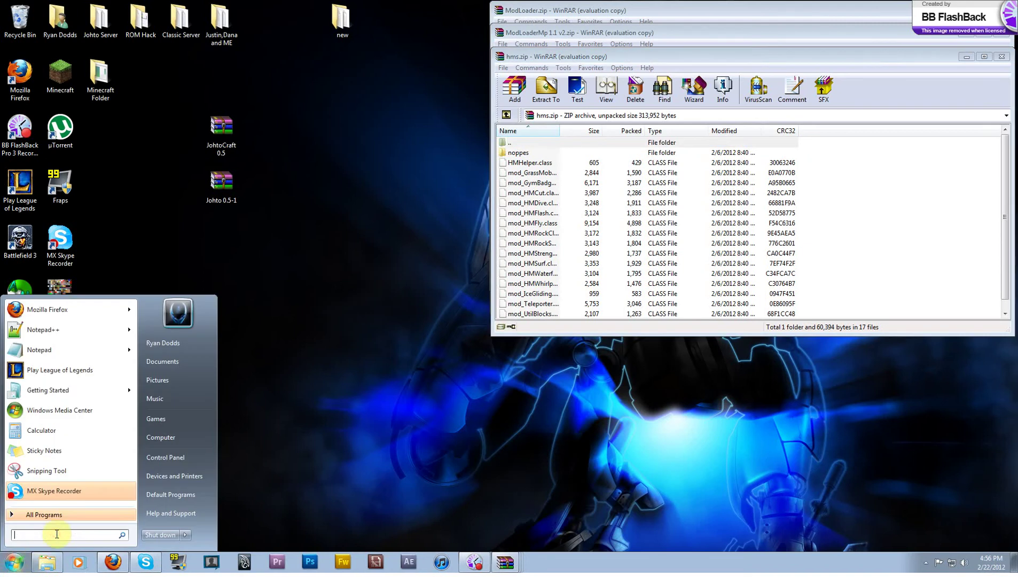
pyautogui.write('%')
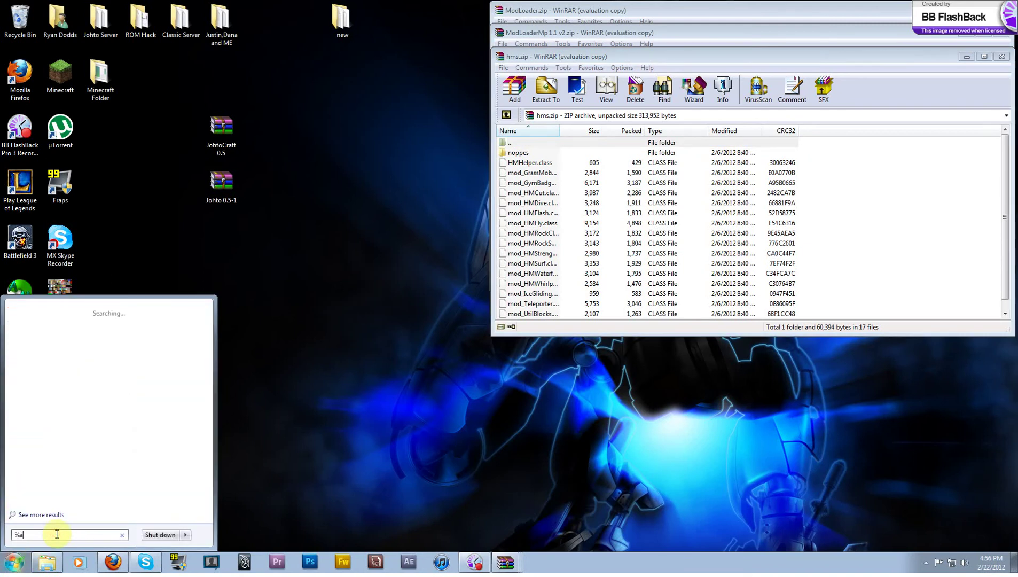
pyautogui.write('appdata%')
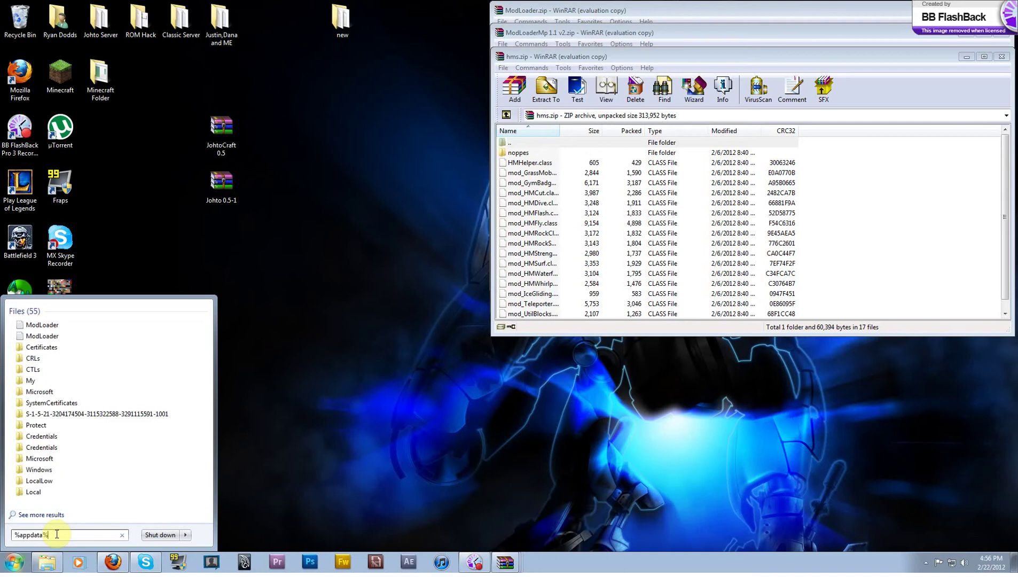
pyautogui.press('Return')
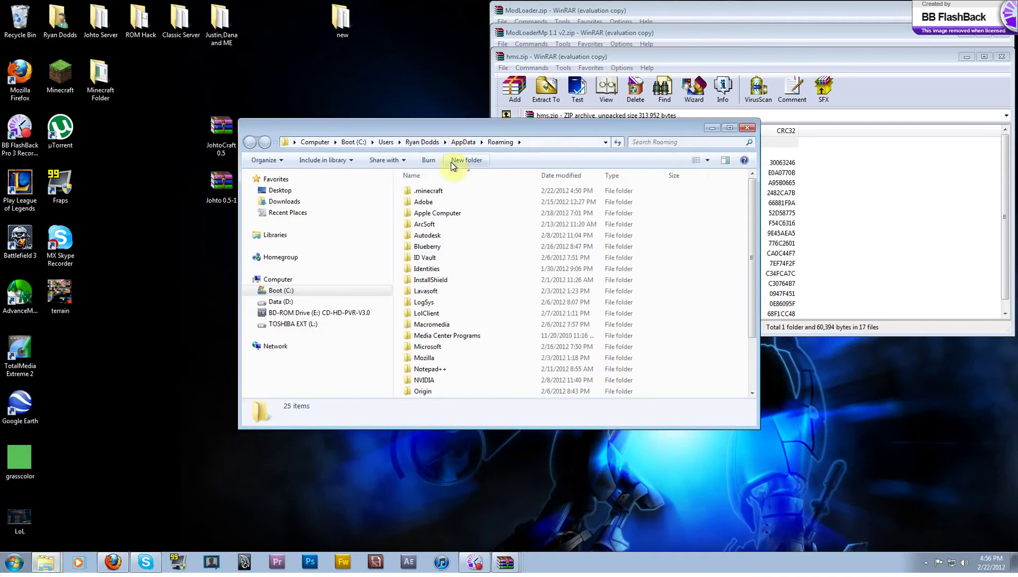
# Step: Open minecraft.jar from the .minecraft bin folder in WinRAR and place its window clear of the mod archives
pyautogui.doubleClick(436, 192)
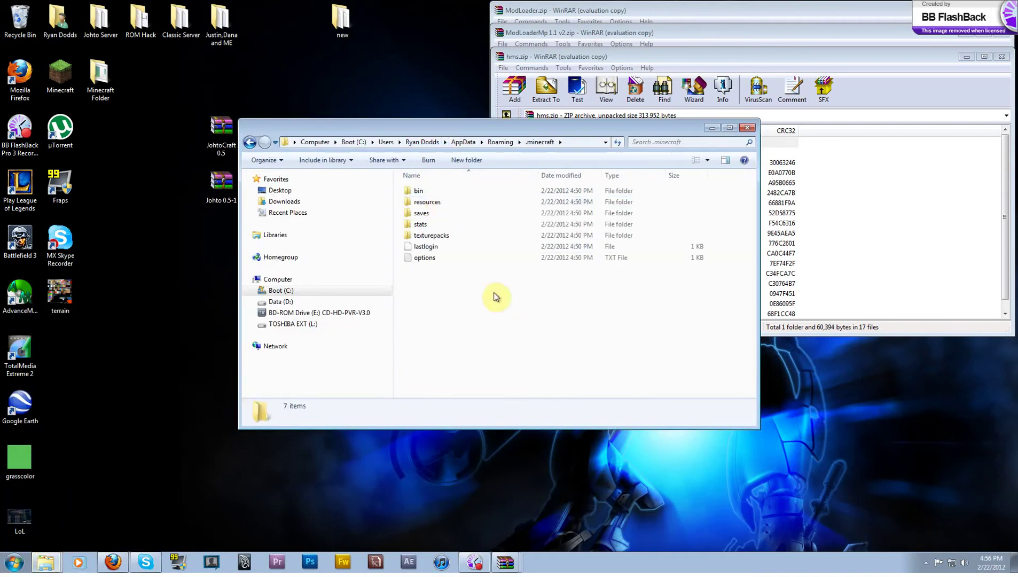
pyautogui.moveTo(460, 136); pyautogui.dragTo(386, 152)
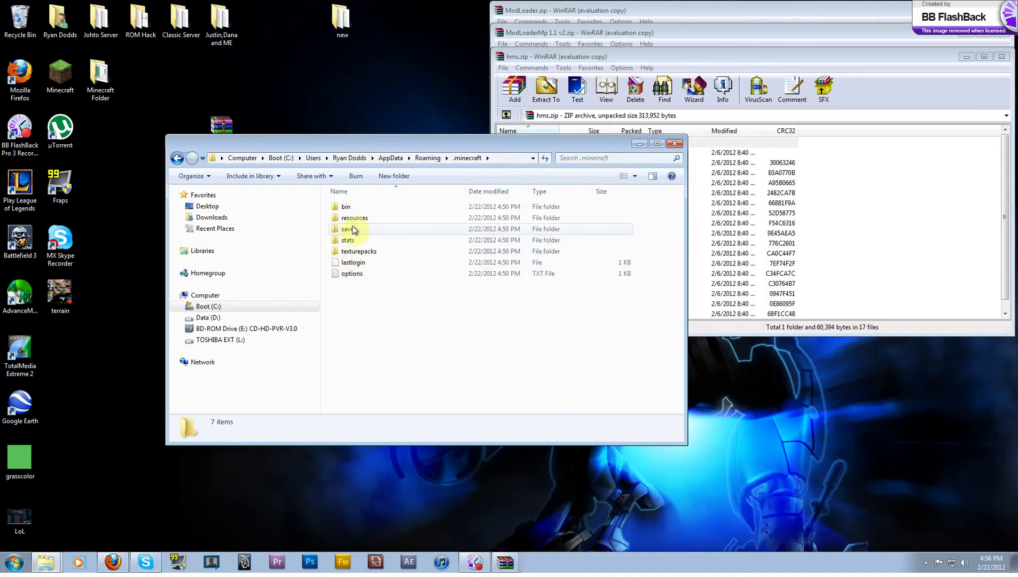
pyautogui.doubleClick(347, 208)
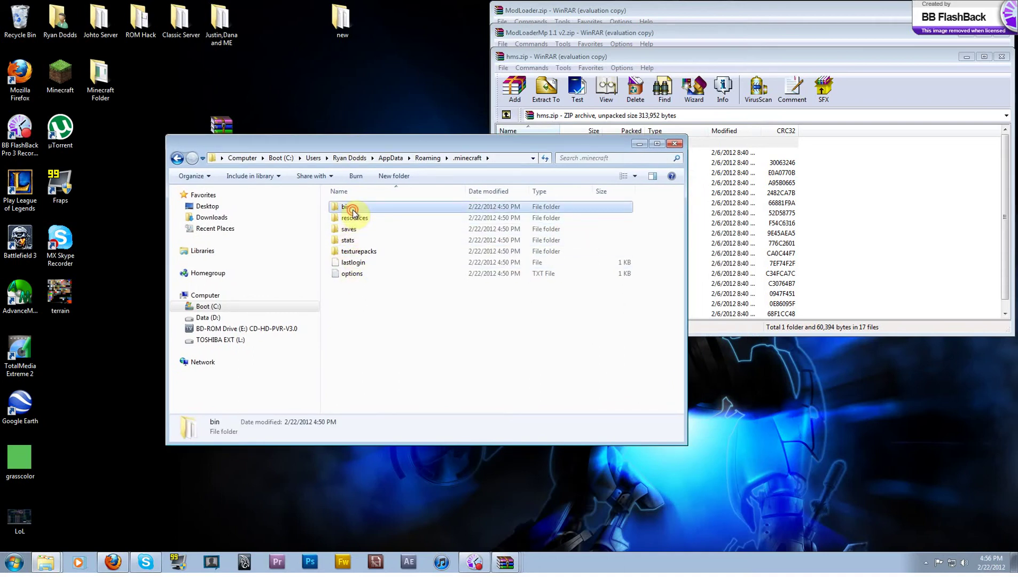
pyautogui.rightClick(356, 263)
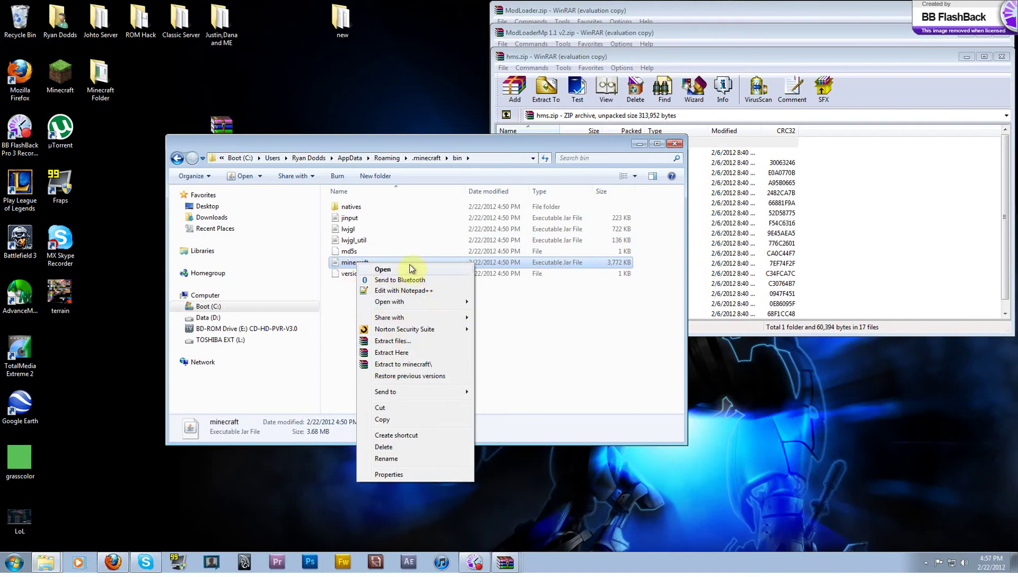
pyautogui.moveTo(461, 303)
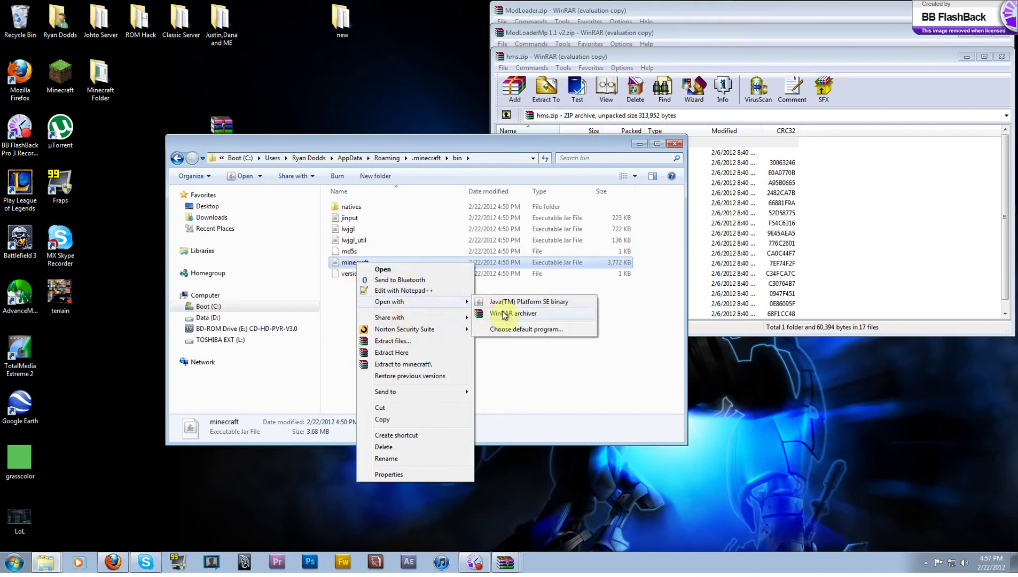
pyautogui.click(504, 312)
pyautogui.moveTo(550, 240); pyautogui.dragTo(187, 25)
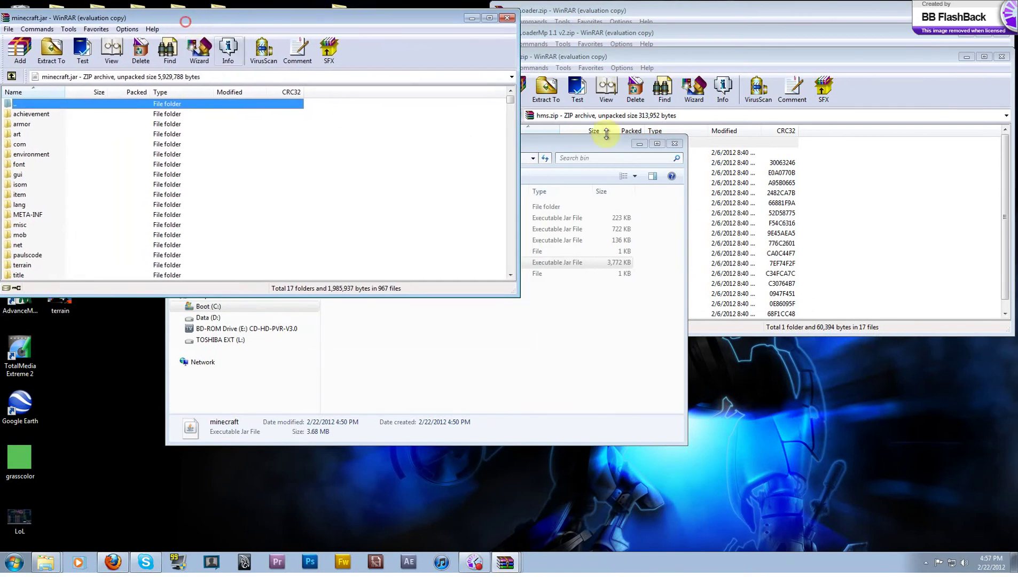
pyautogui.click(676, 144)
pyautogui.moveTo(316, 20); pyautogui.dragTo(325, 257)
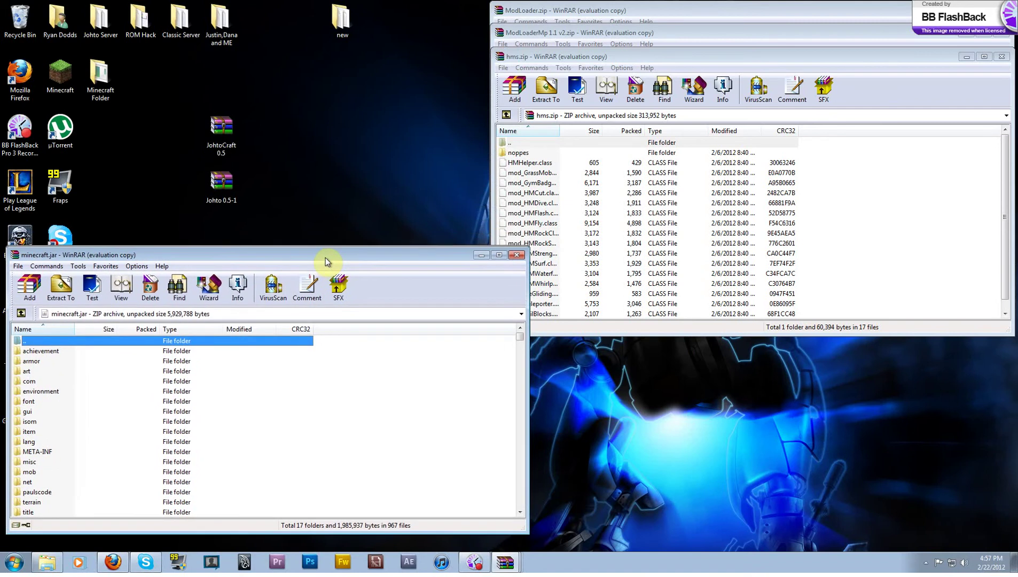
# Step: Delete the META-INF folder from minecraft.jar
pyautogui.click(45, 453)
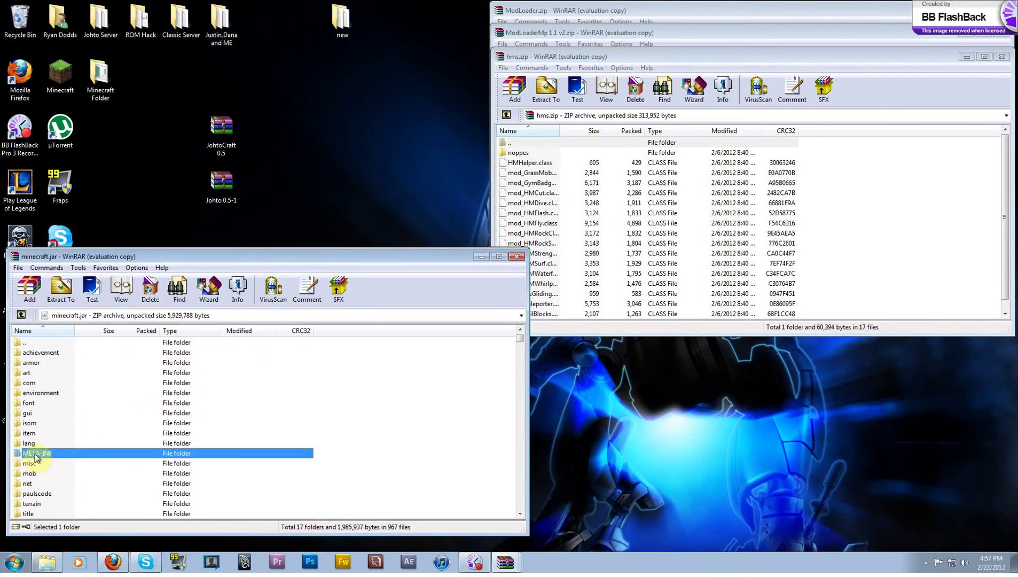
pyautogui.press('Delete')
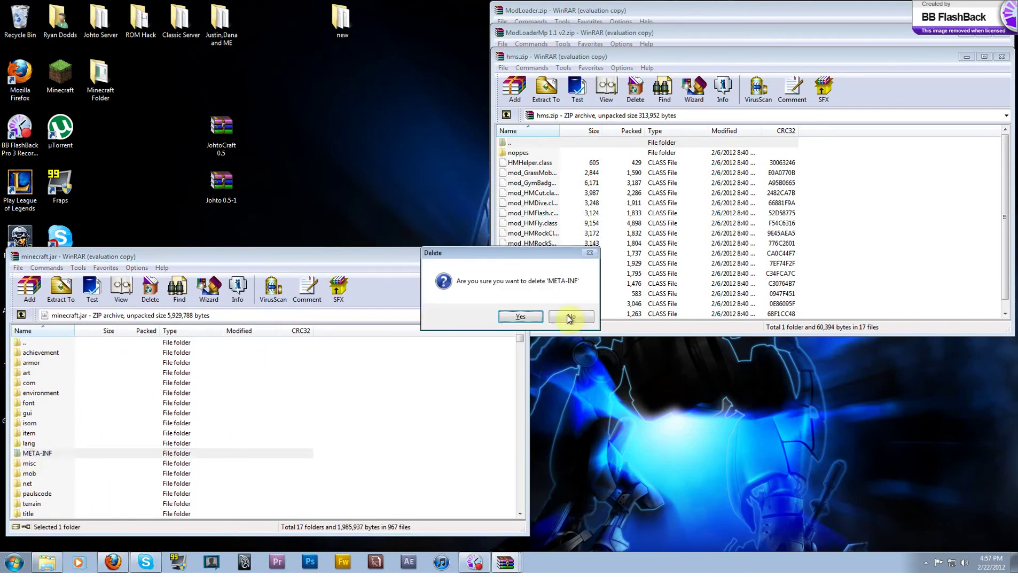
pyautogui.click(522, 318)
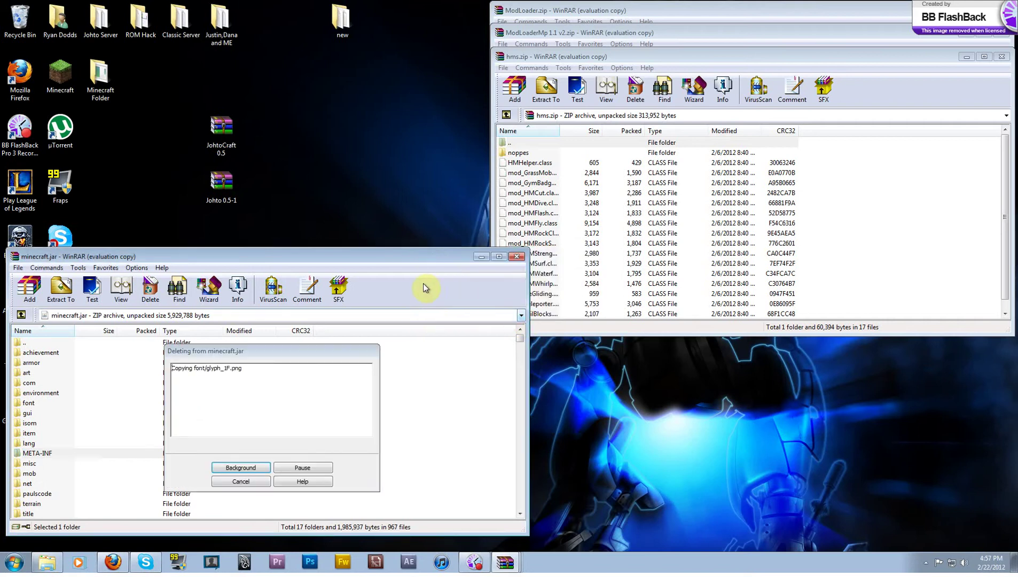
# Step: Add all files from ModLoader.zip to minecraft.jar with the default archiving settings
pyautogui.click(590, 20)
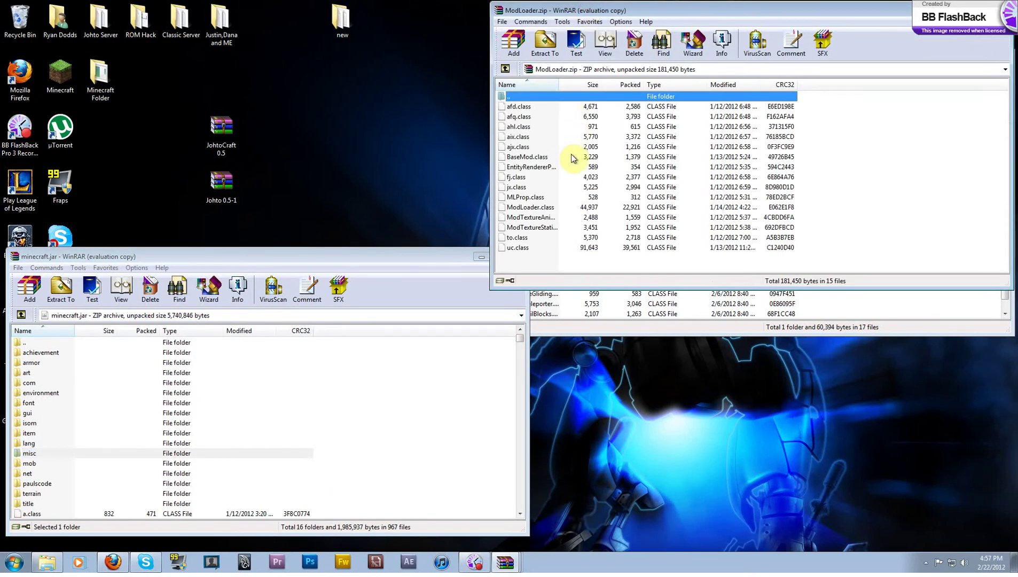
pyautogui.hotkey('ctrl', 'a')
pyautogui.moveTo(625, 173); pyautogui.dragTo(235, 433)
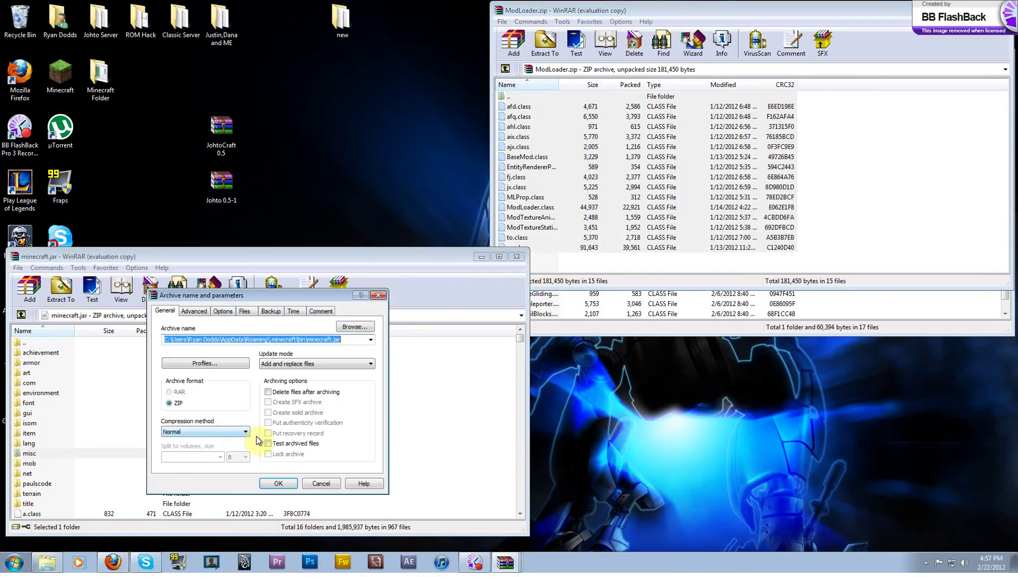
pyautogui.click(271, 484)
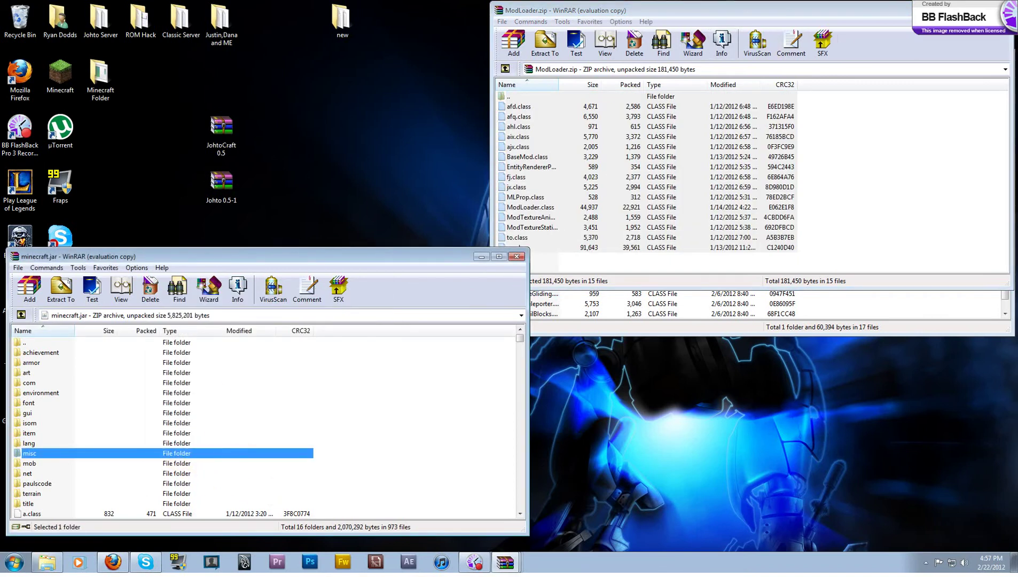
# Step: Add all files from ModLoaderMp 1.1 v2.zip to minecraft.jar with the default archiving settings and close the ModLoaderMp archive
pyautogui.click(608, 32)
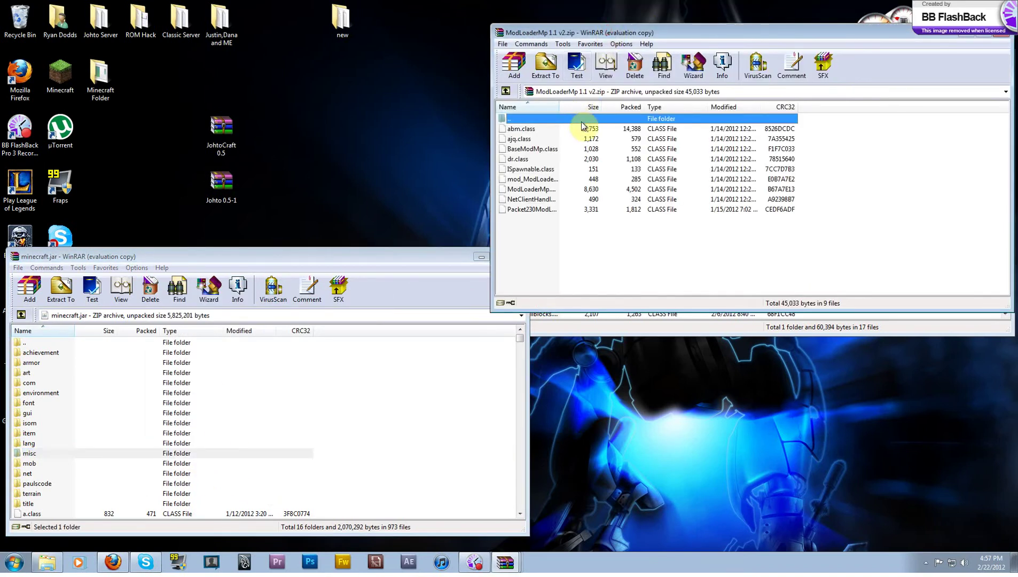
pyautogui.hotkey('ctrl', 'a')
pyautogui.moveTo(581, 147); pyautogui.dragTo(318, 457)
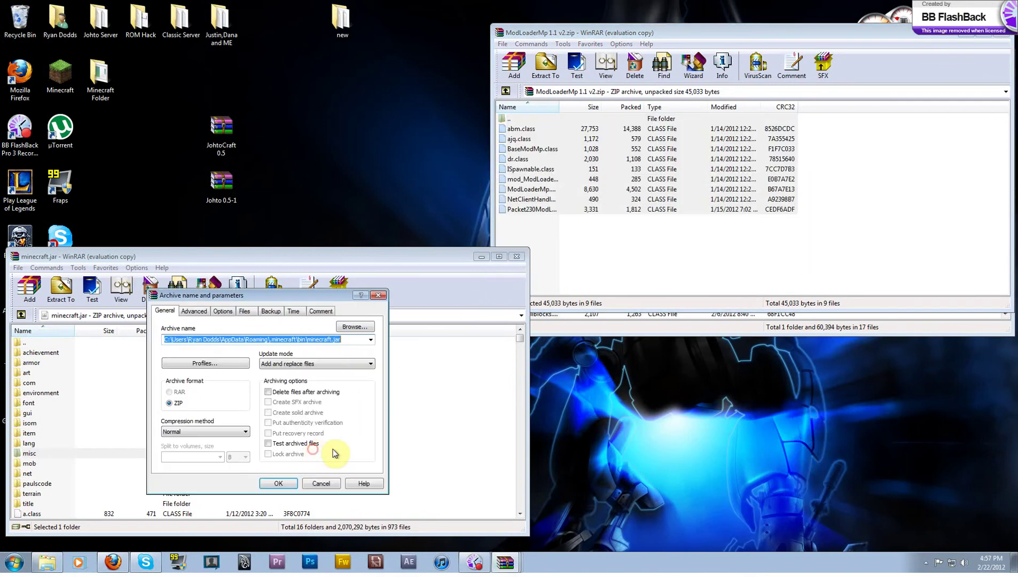
pyautogui.click(278, 484)
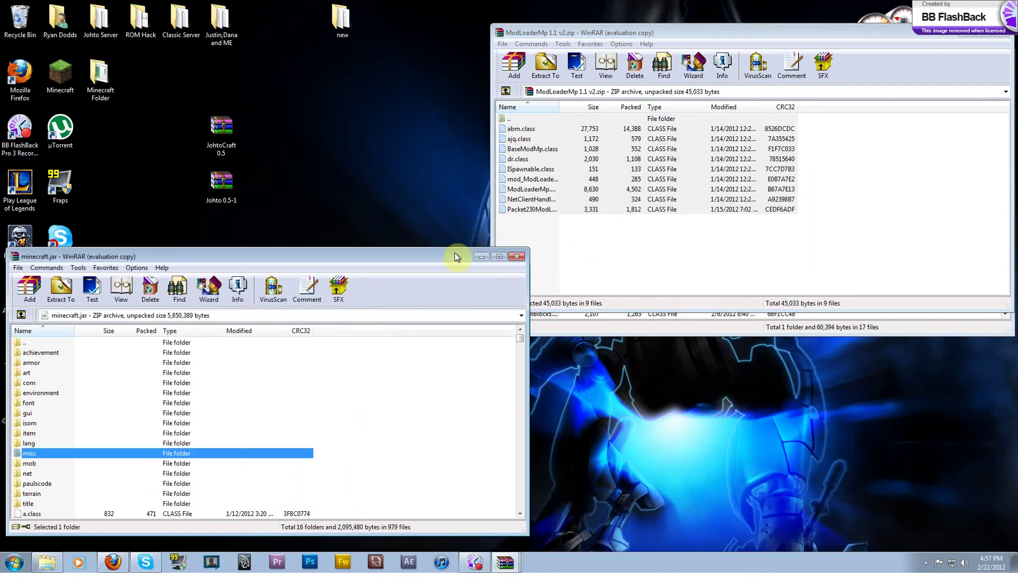
pyautogui.moveTo(418, 260)
pyautogui.mouseDown()
pyautogui.moveTo(482, 247)
pyautogui.moveTo(398, 259)
pyautogui.moveTo(427, 264)
pyautogui.mouseUp()
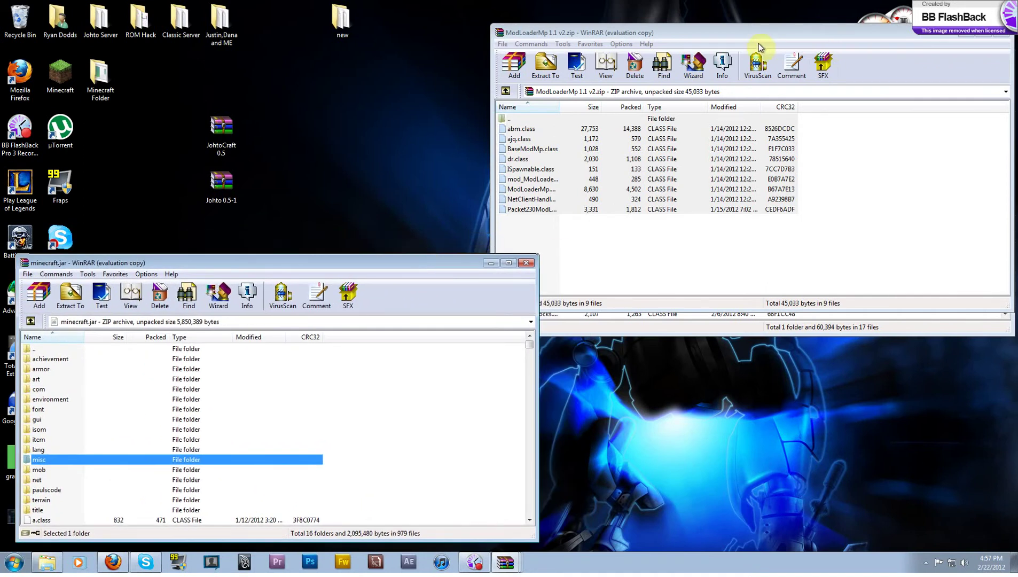
pyautogui.moveTo(718, 38); pyautogui.dragTo(683, 41)
pyautogui.hotkey('ctrl', 'a')
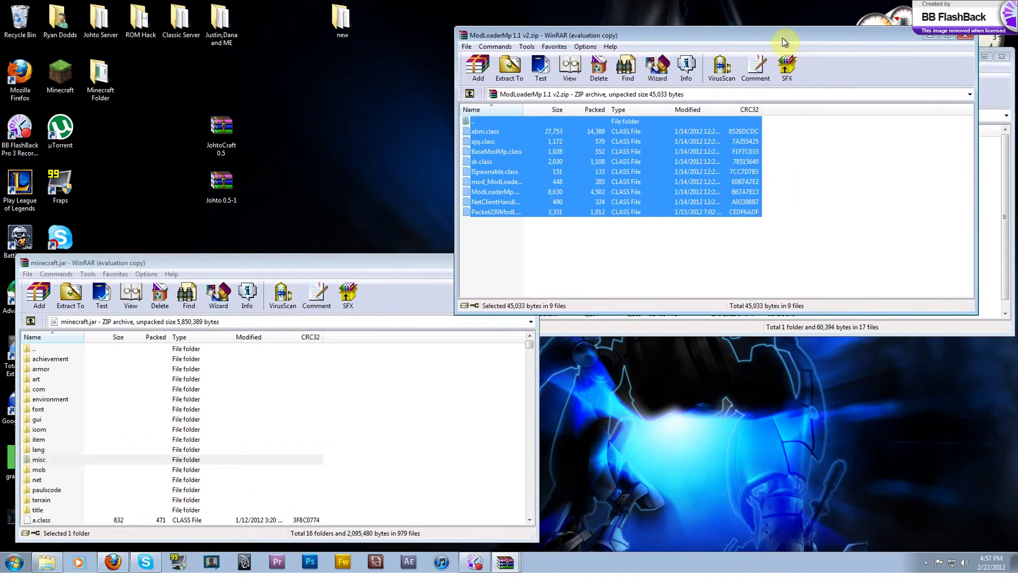
pyautogui.moveTo(784, 39); pyautogui.dragTo(808, 122)
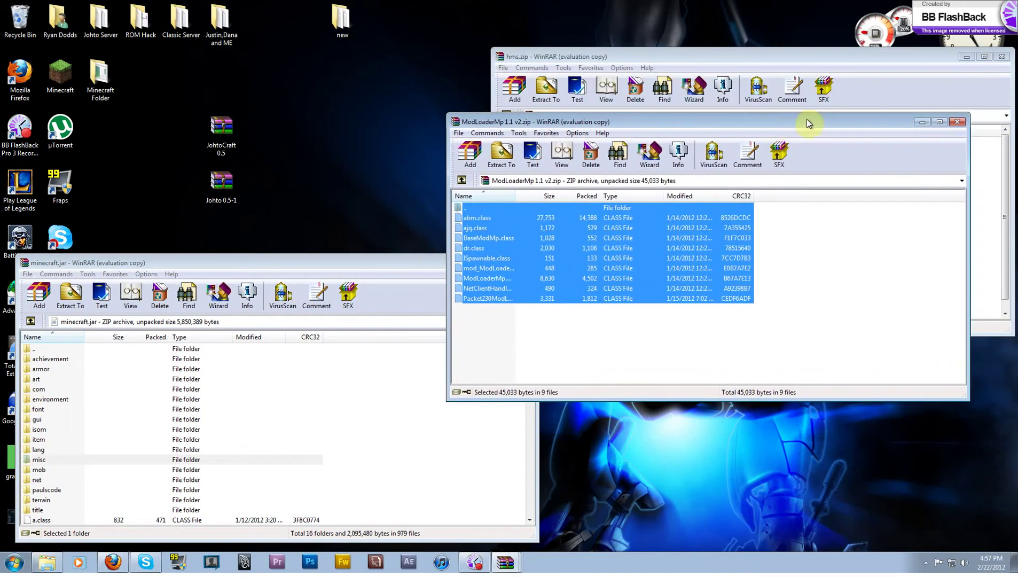
pyautogui.click(958, 122)
# Step: Run Minecraft once with the remembered login as far as the title screen, and close the game
pyautogui.click(56, 78)
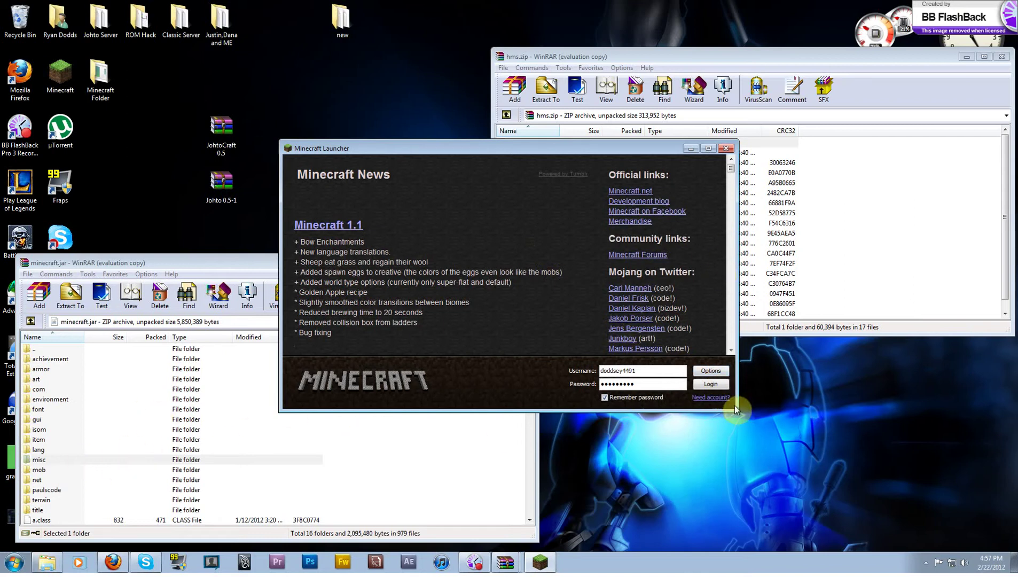
pyautogui.click(711, 384)
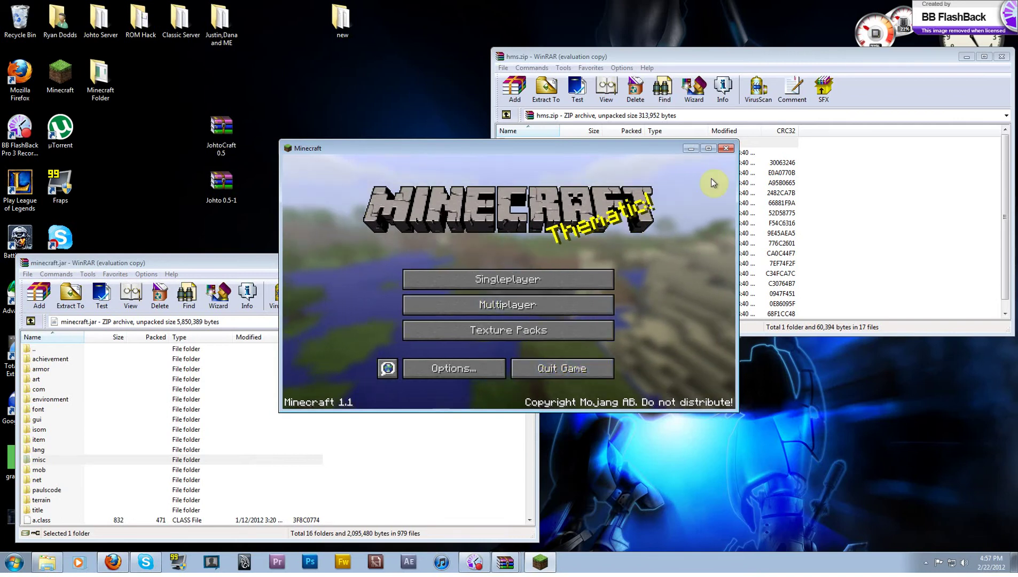
pyautogui.click(725, 153)
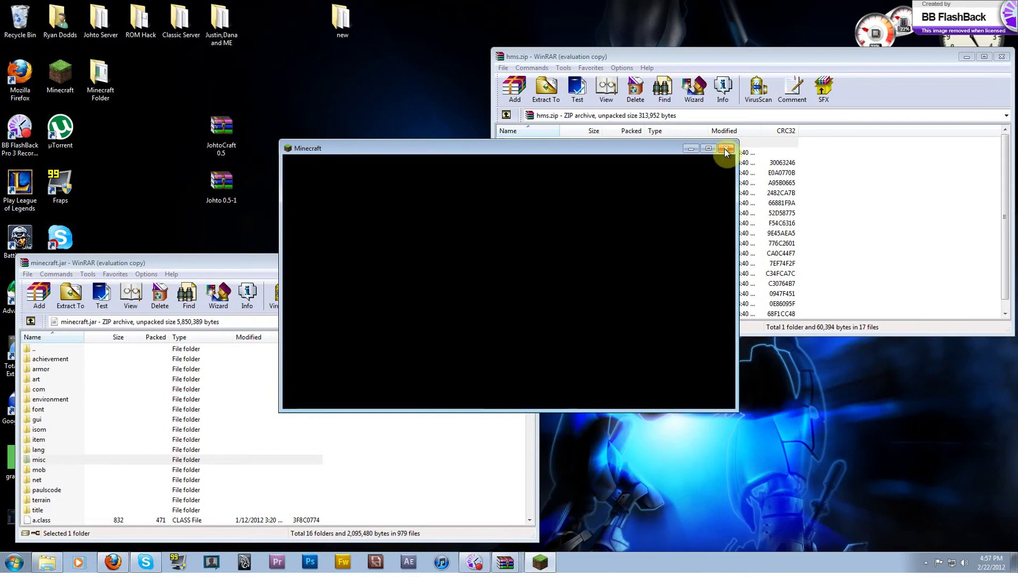
# Step: Add the whole contents of hms.zip to minecraft.jar and close both archives
pyautogui.click(644, 55)
pyautogui.hotkey('ctrl', 'a')
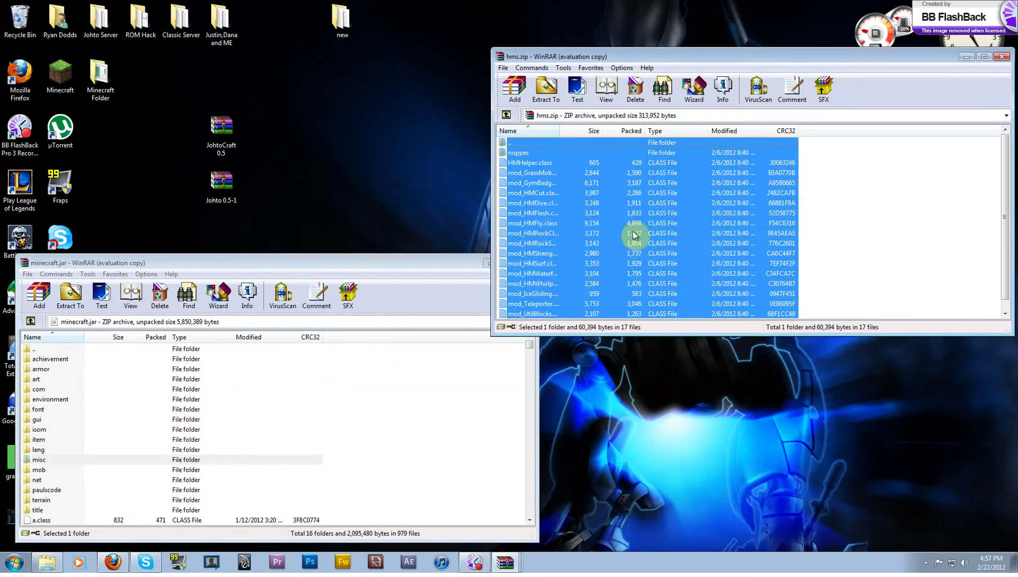
pyautogui.moveTo(634, 234); pyautogui.dragTo(271, 468)
pyautogui.click(288, 489)
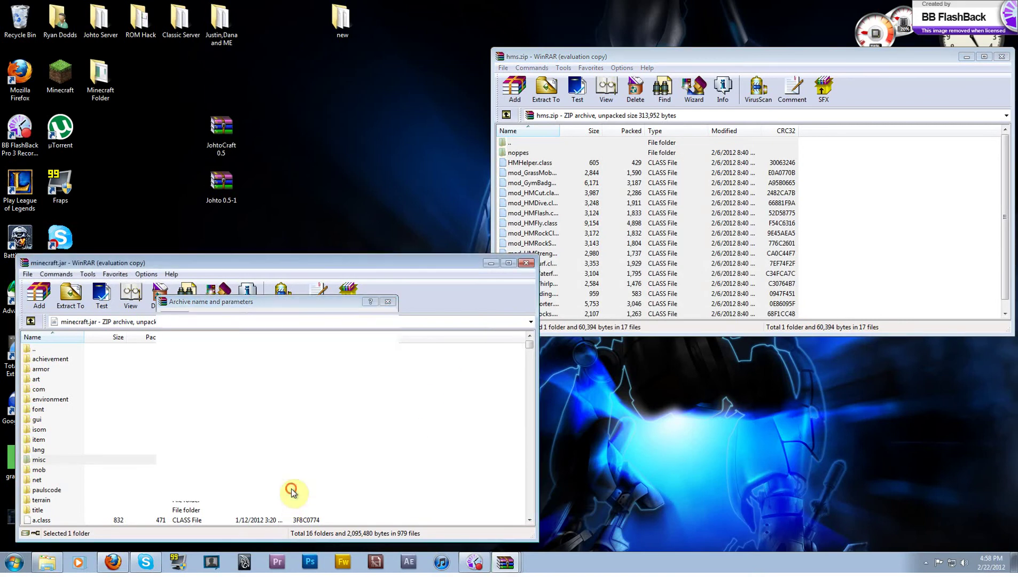
pyautogui.click(1001, 57)
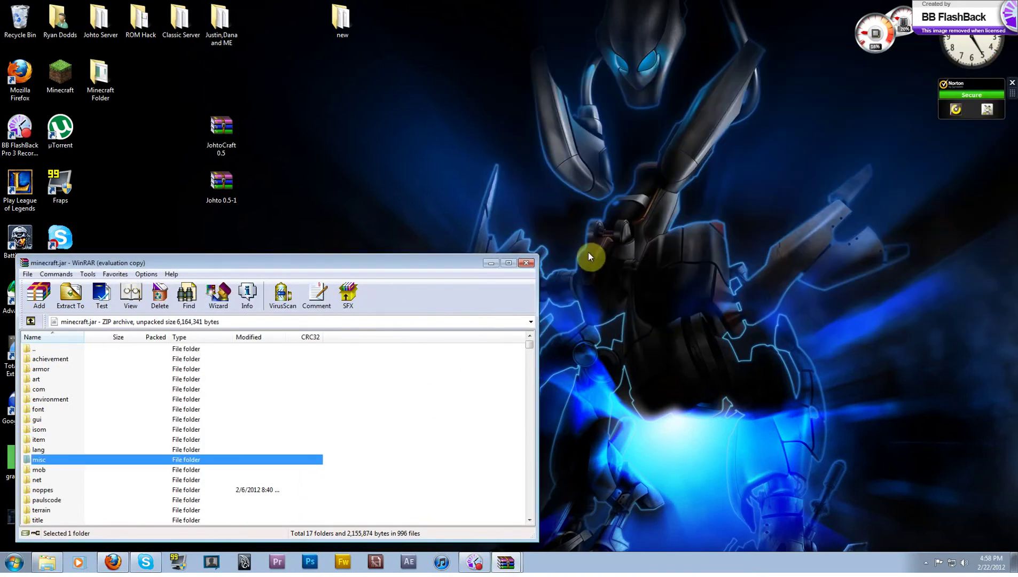
pyautogui.click(527, 264)
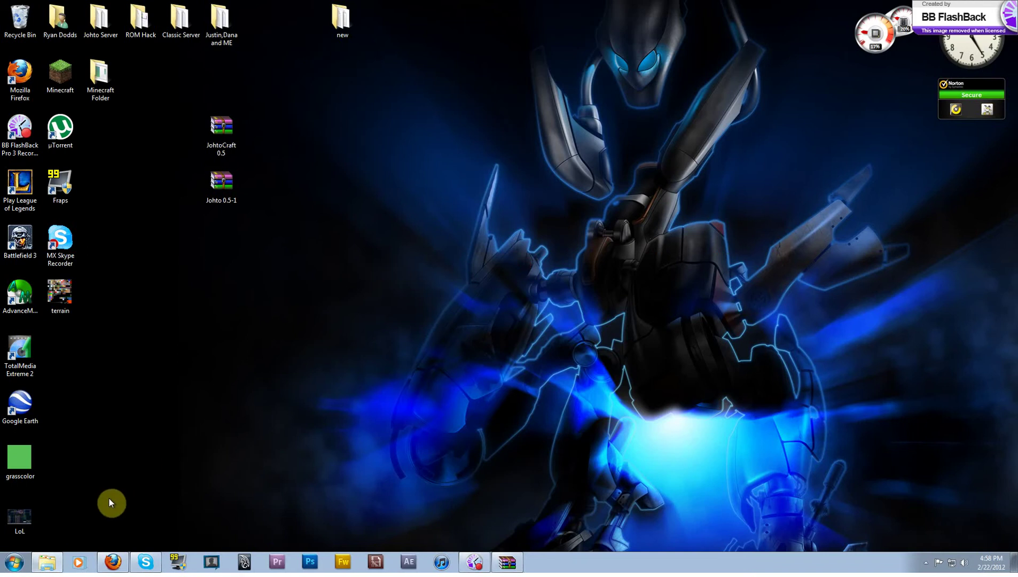
# Step: Move JohtoCraft 0.5 from the desktop into the texturepacks folder inside .minecraft
pyautogui.click(50, 562)
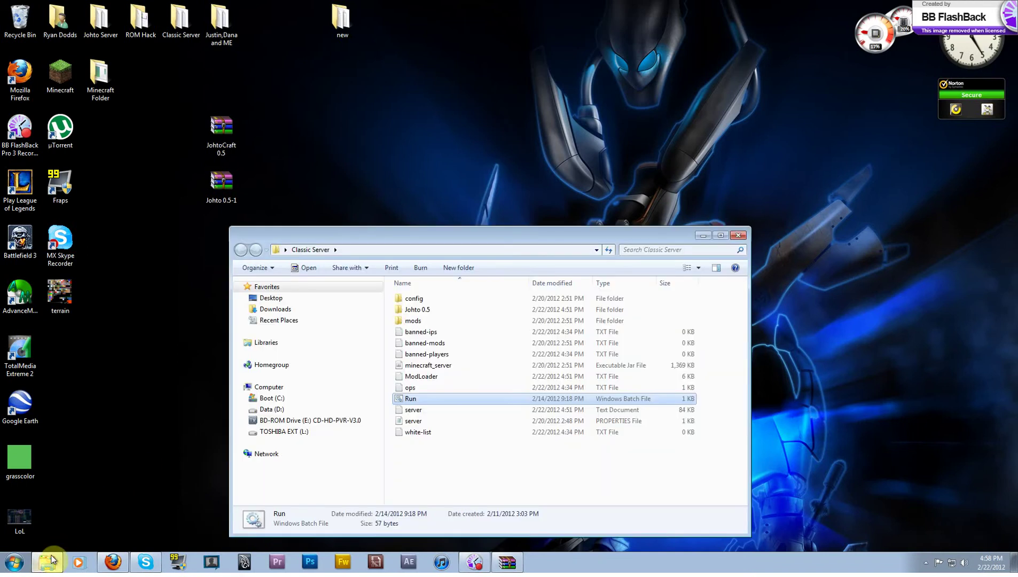
pyautogui.click(703, 236)
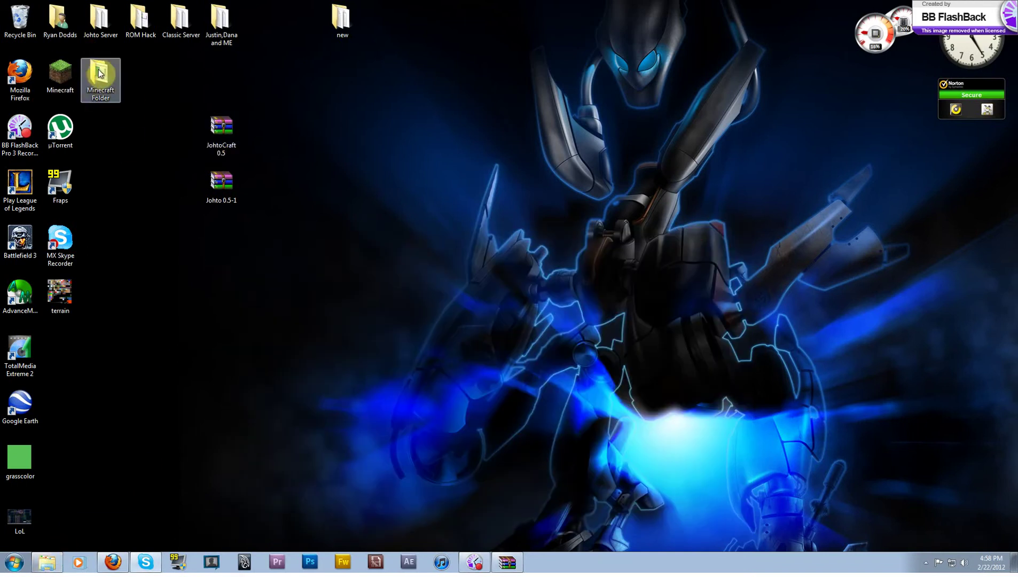
pyautogui.doubleClick(111, 98)
pyautogui.doubleClick(386, 289)
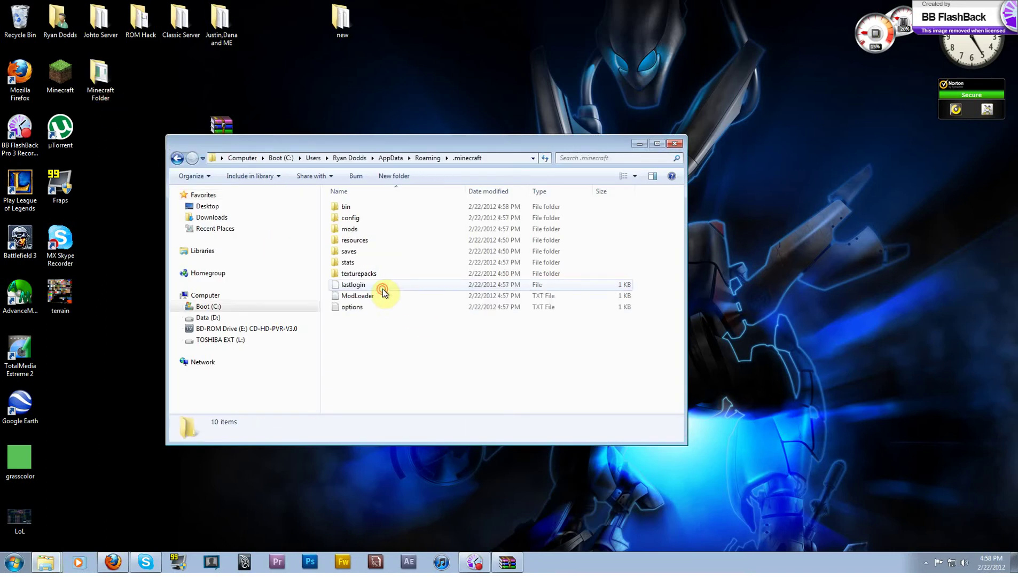
pyautogui.moveTo(419, 145); pyautogui.dragTo(307, 198)
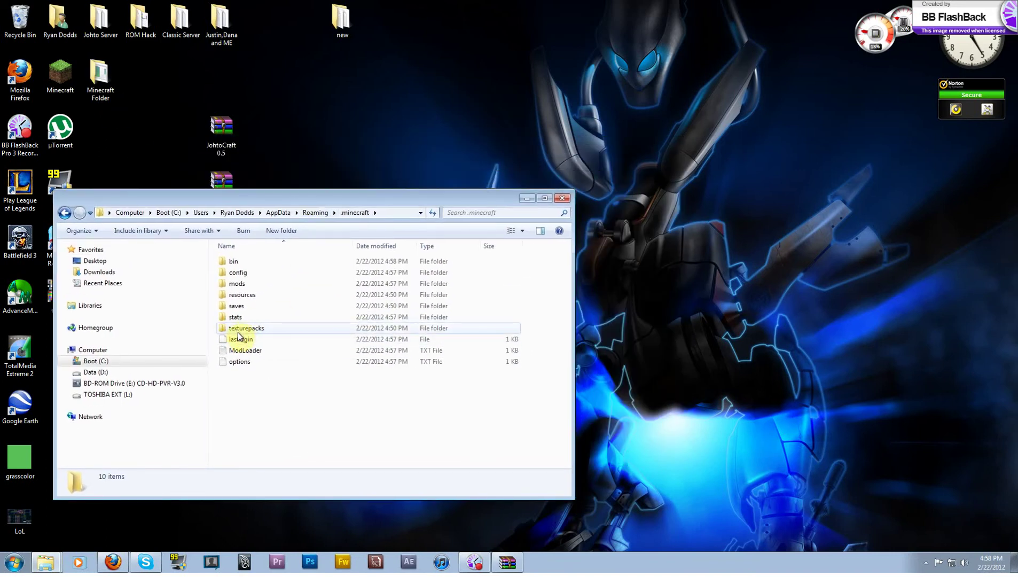
pyautogui.doubleClick(241, 331)
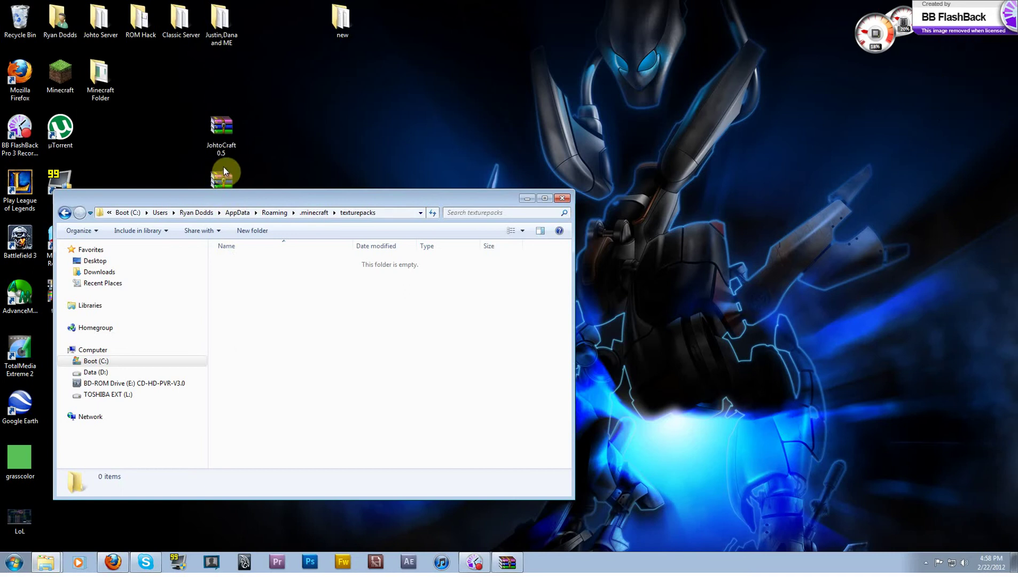
pyautogui.moveTo(223, 127); pyautogui.dragTo(279, 334)
pyautogui.moveTo(307, 203); pyautogui.dragTo(368, 257)
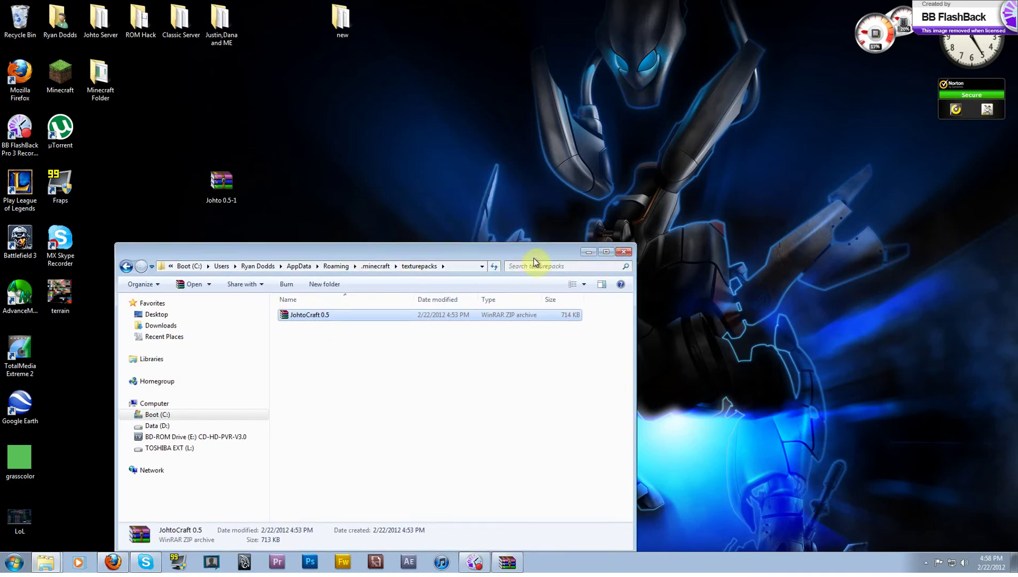
# Step: Return to the .minecraft folder and extract the Johto 0.5 folder from Johto 0.5-1.rar to the desktop
pyautogui.click(124, 270)
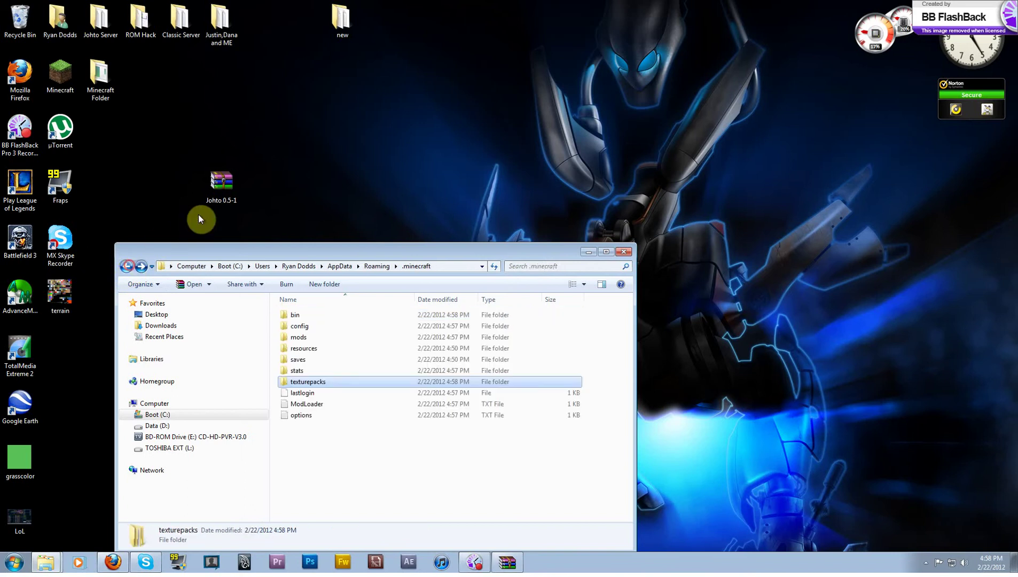
pyautogui.doubleClick(217, 188)
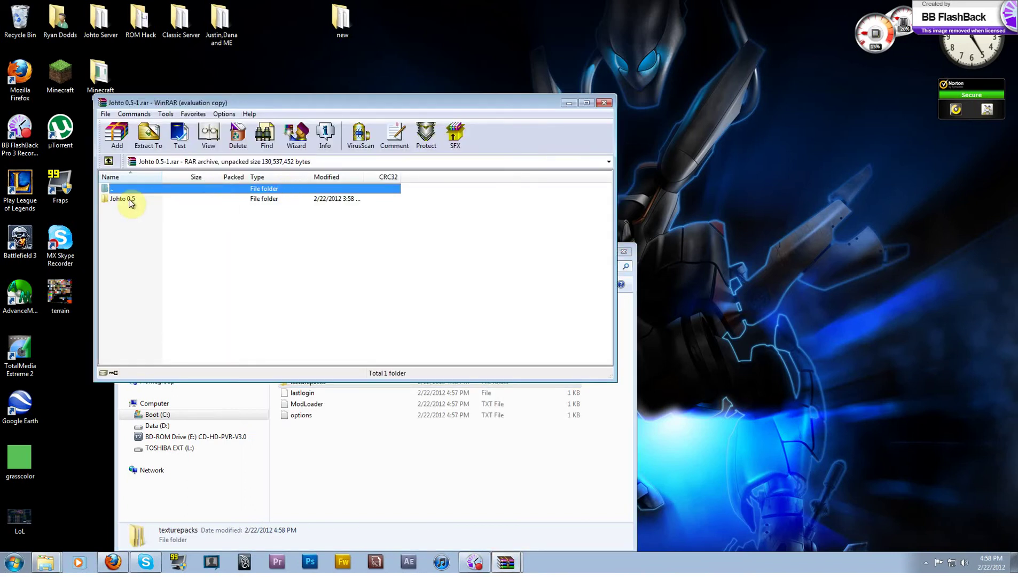
pyautogui.moveTo(129, 203); pyautogui.dragTo(750, 191)
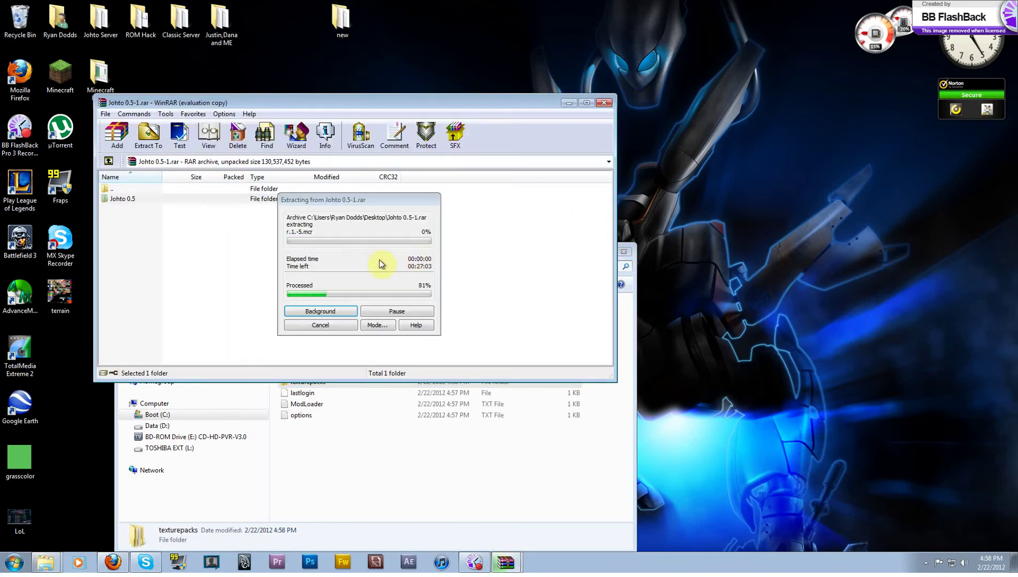
# Step: Close the Johto 0.5-1.rar archive and delete it from the desktop
pyautogui.click(604, 103)
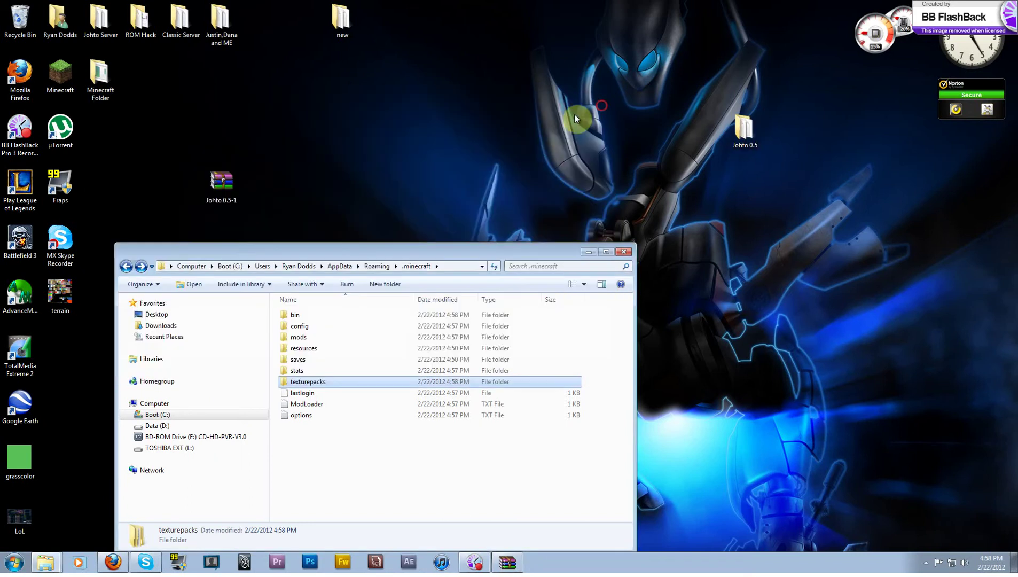
pyautogui.click(203, 189)
pyautogui.press('Delete')
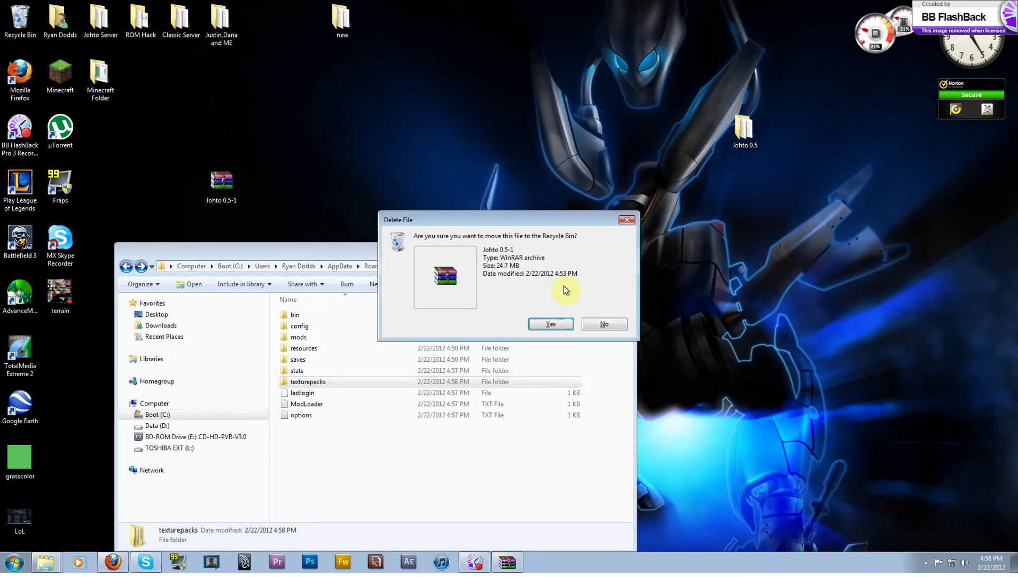
pyautogui.click(551, 324)
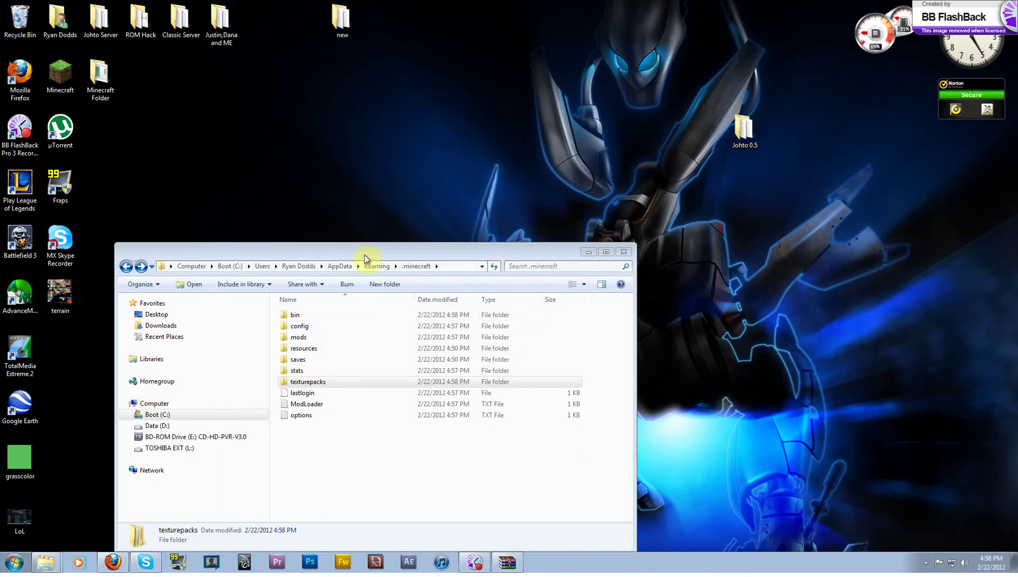
# Step: Move the Johto 0.5 folder from the desktop into the saves folder inside .minecraft, and close the folder window
pyautogui.moveTo(364, 250); pyautogui.dragTo(381, 182)
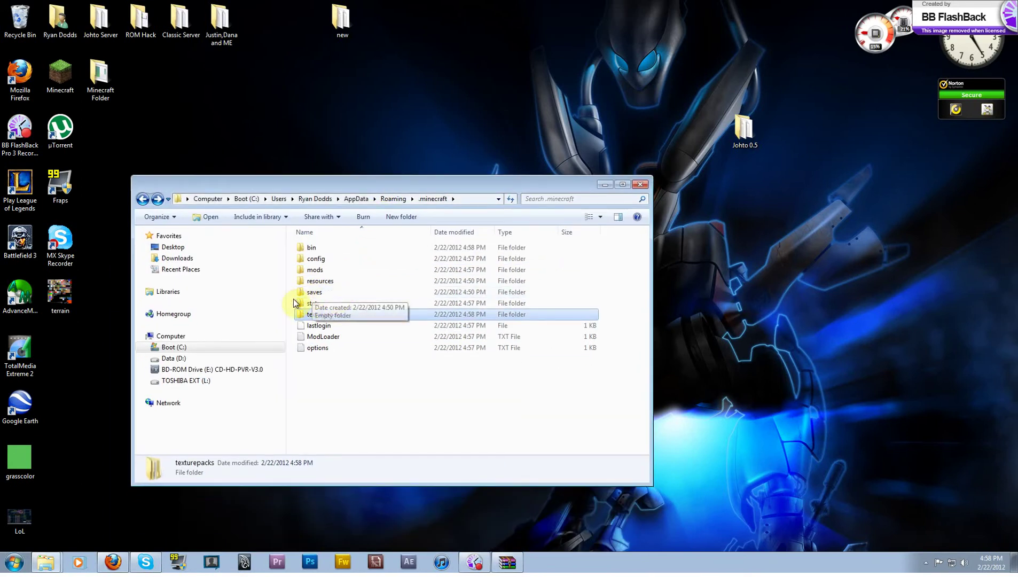
pyautogui.doubleClick(327, 297)
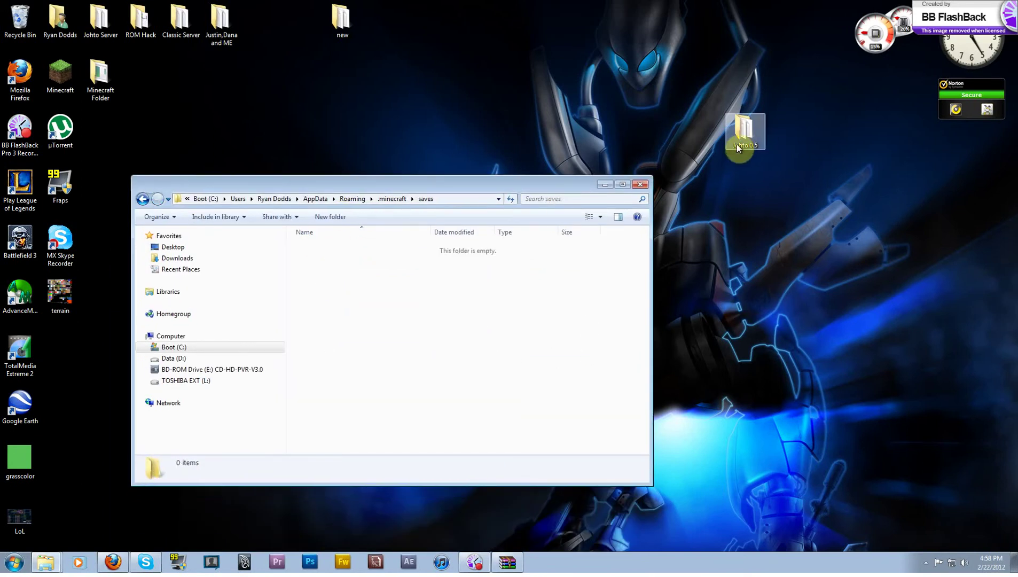
pyautogui.moveTo(740, 140); pyautogui.dragTo(343, 319)
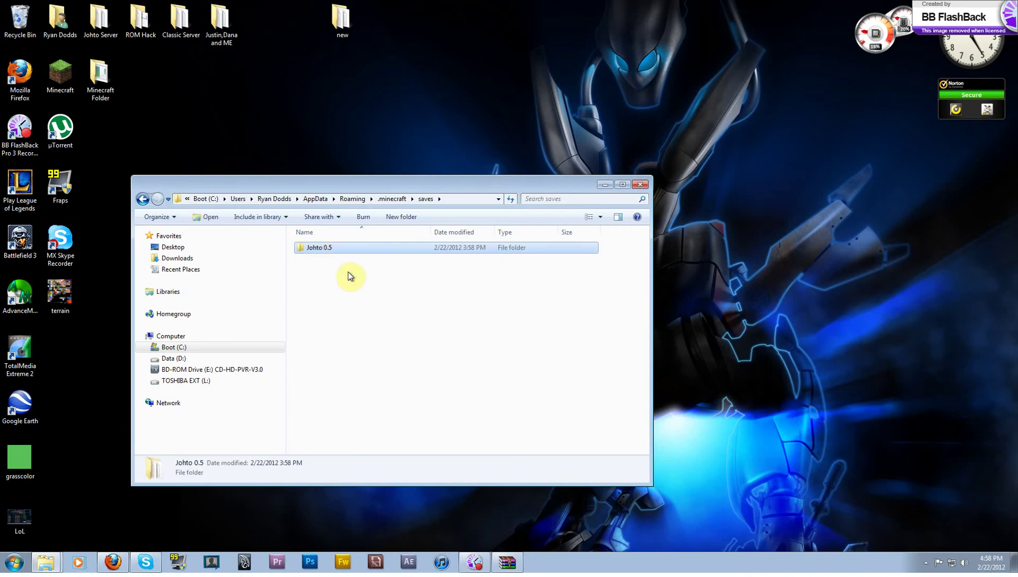
pyautogui.click(141, 201)
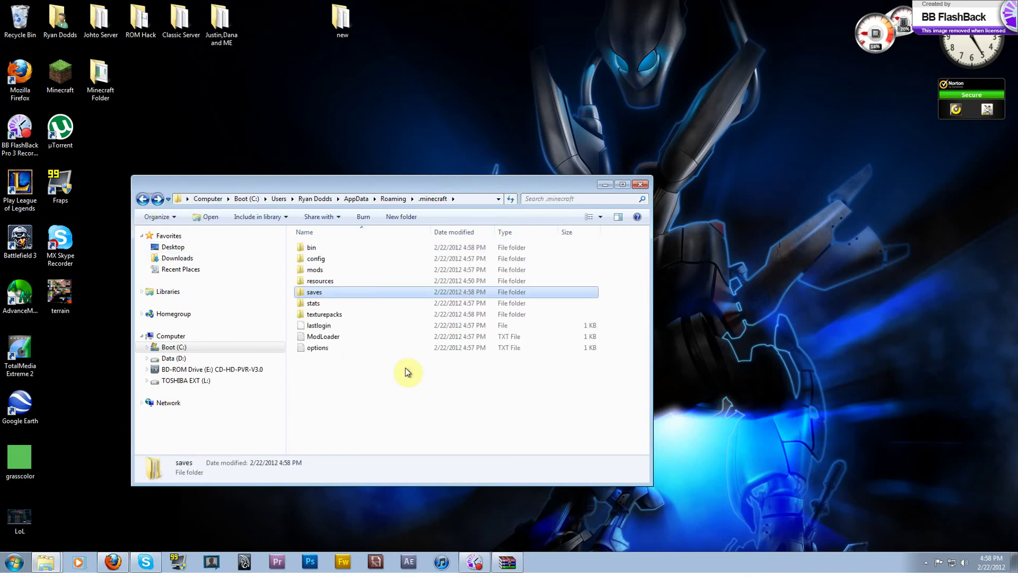
pyautogui.click(142, 201)
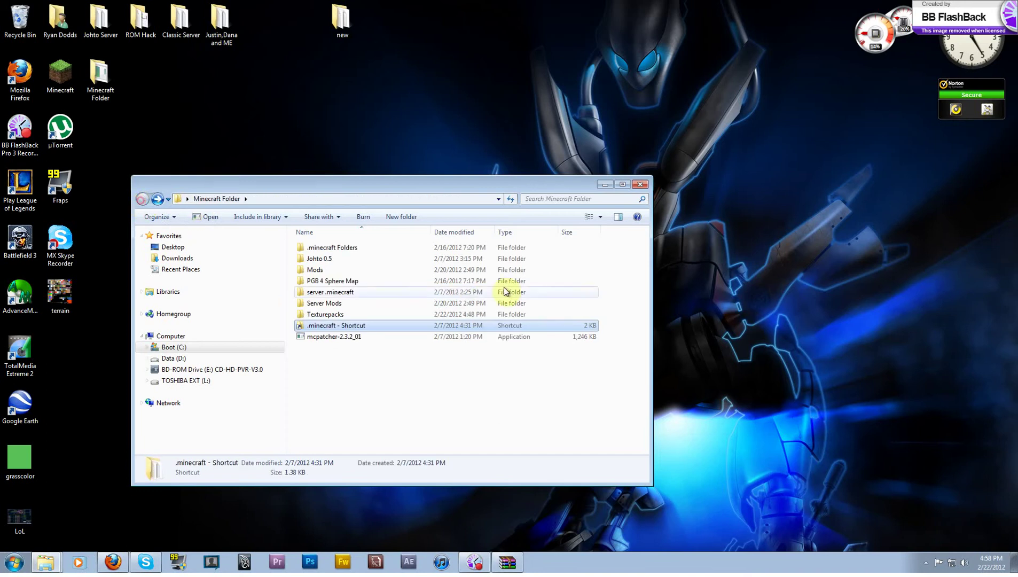
pyautogui.click(640, 185)
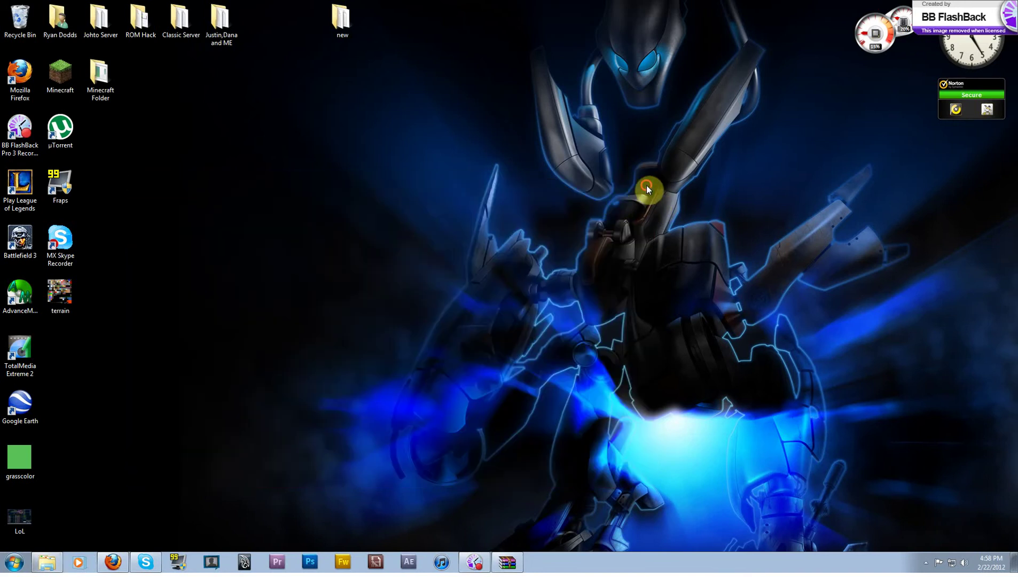
# Step: Start Minecraft with the remembered login, open the single-player world Johto 0.5 and look around its first room
pyautogui.doubleClick(64, 84)
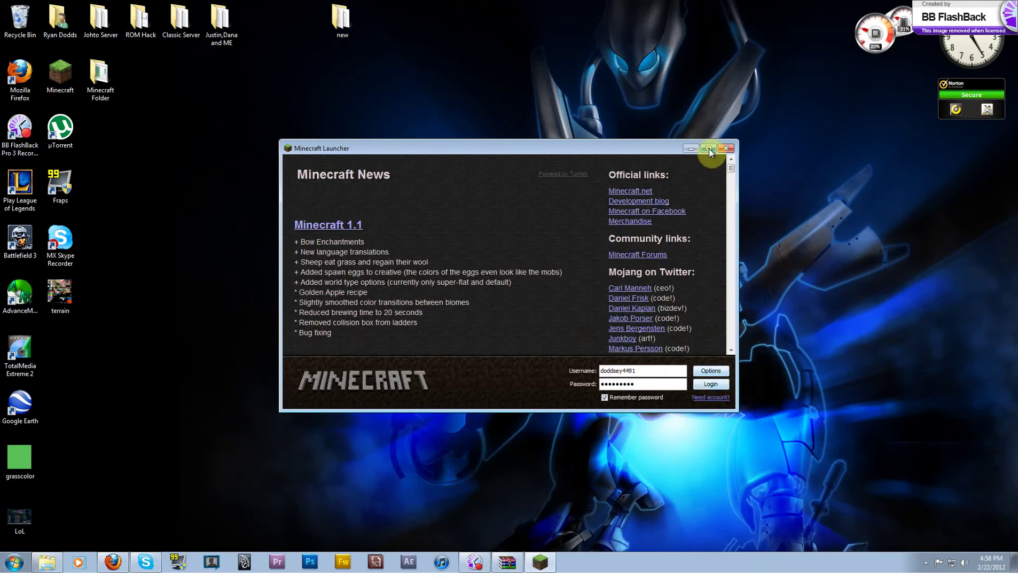
pyautogui.click(719, 385)
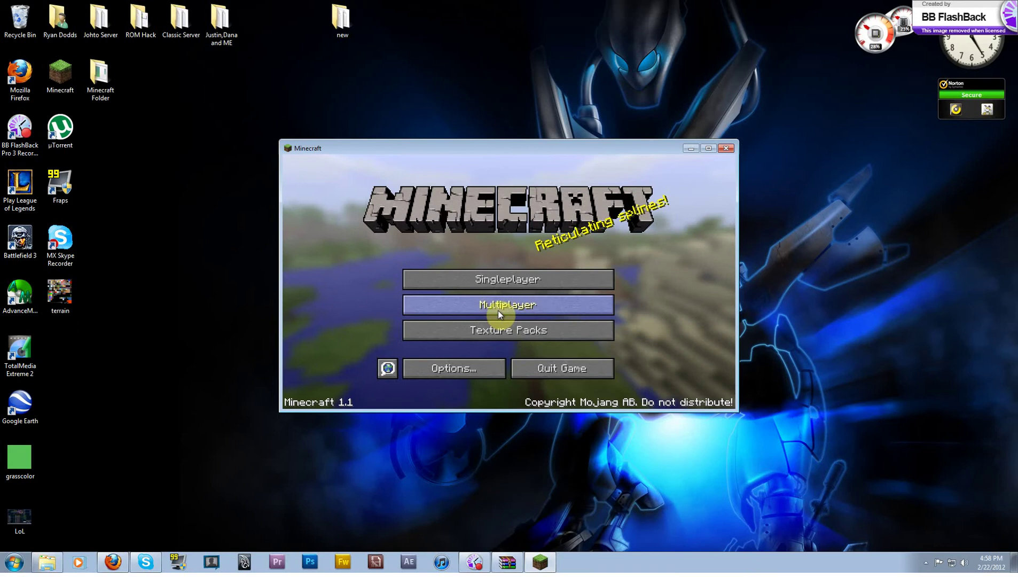
pyautogui.click(498, 288)
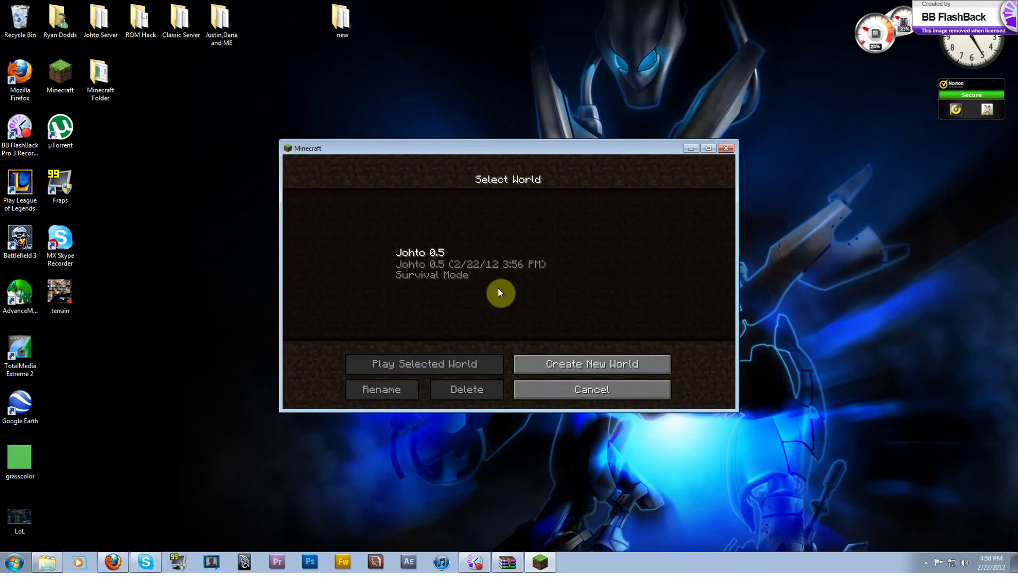
pyautogui.click(423, 267)
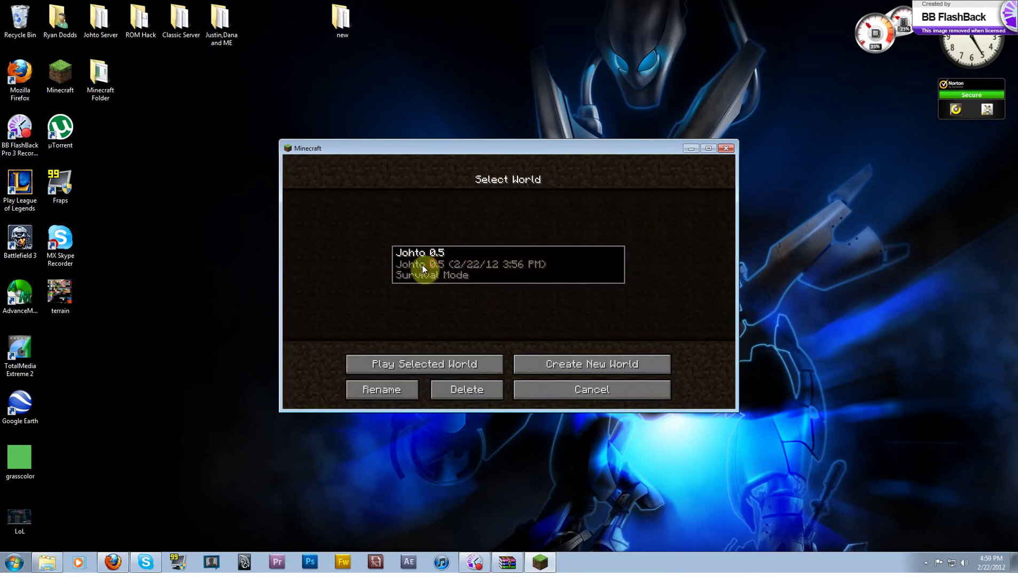
pyautogui.click(443, 366)
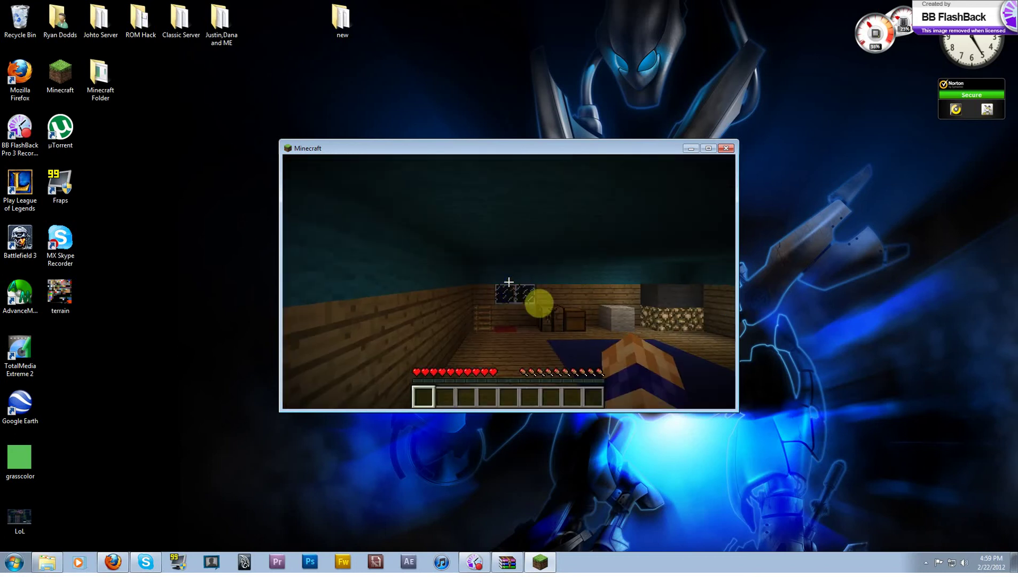
pyautogui.press('s')
pyautogui.press('s')
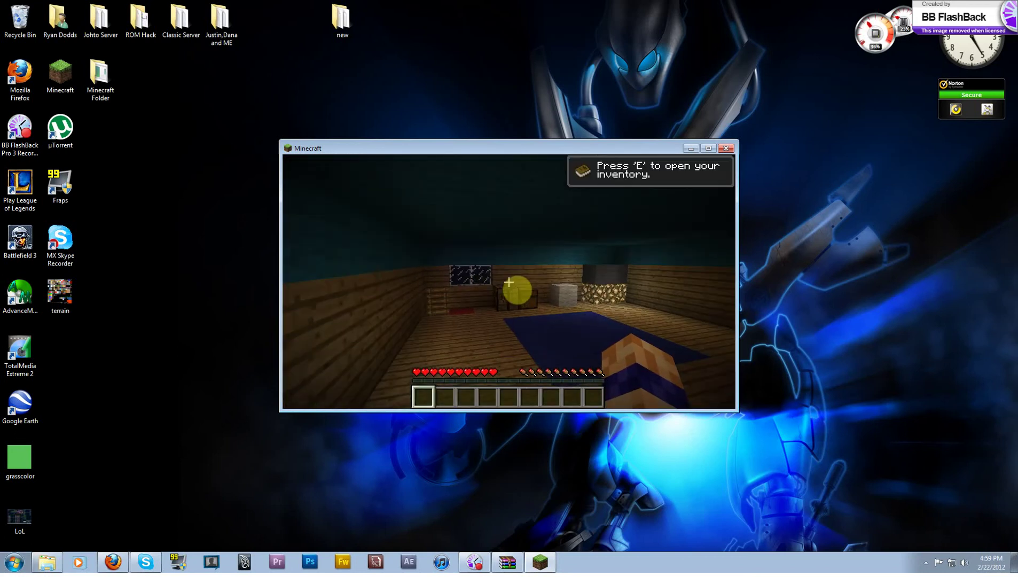
pyautogui.moveTo(517, 290)
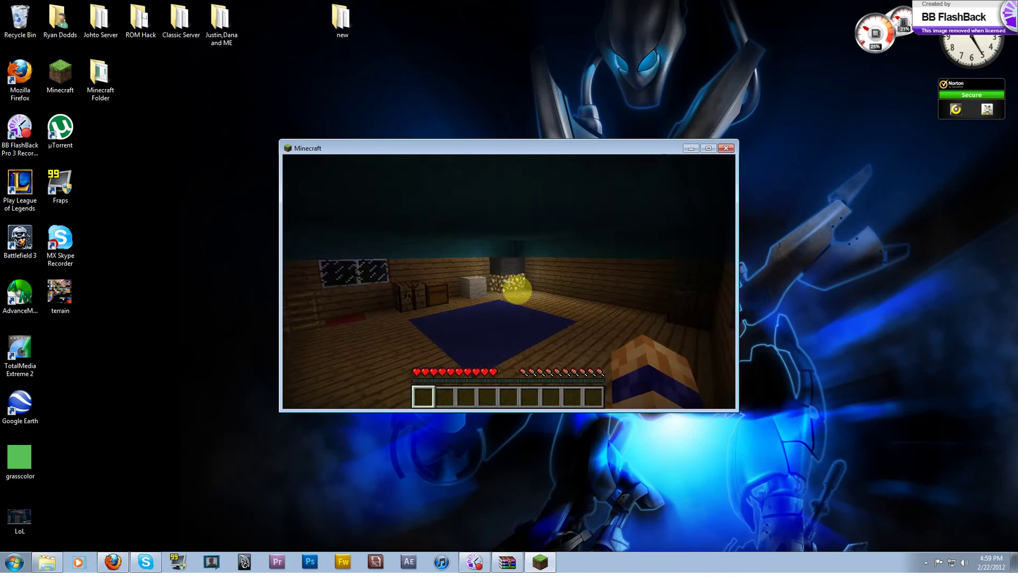
# Step: Save and quit the world to the title screen, and select JohtoCraft 0.5.zip as the texture pack
pyautogui.press('Escape')
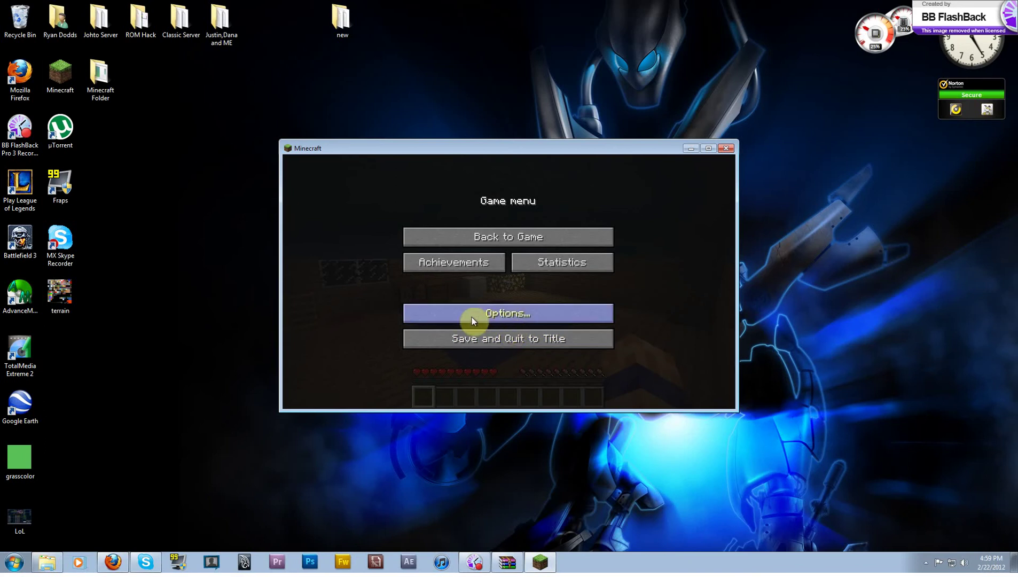
pyautogui.click(496, 346)
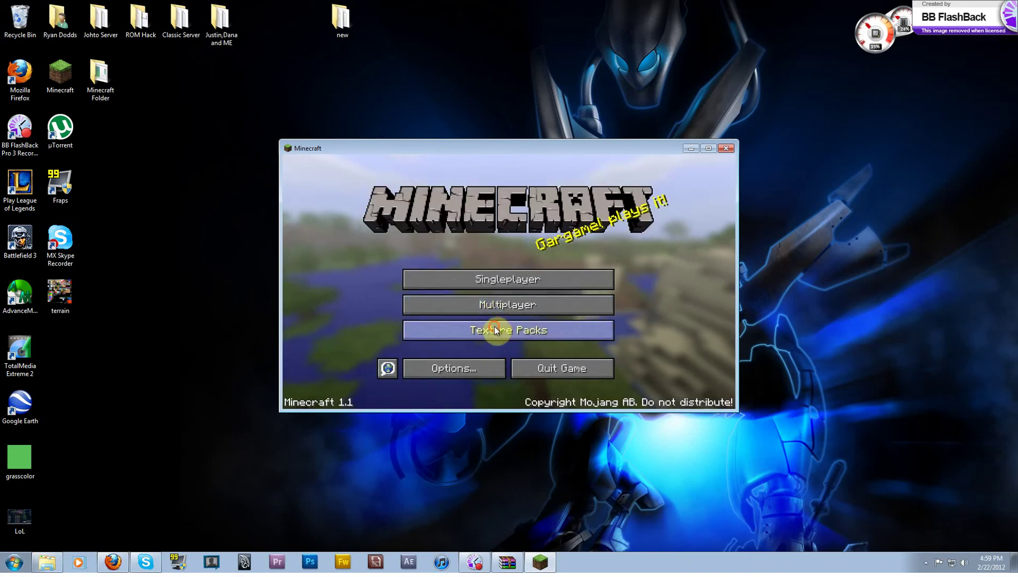
pyautogui.click(494, 327)
pyautogui.click(470, 291)
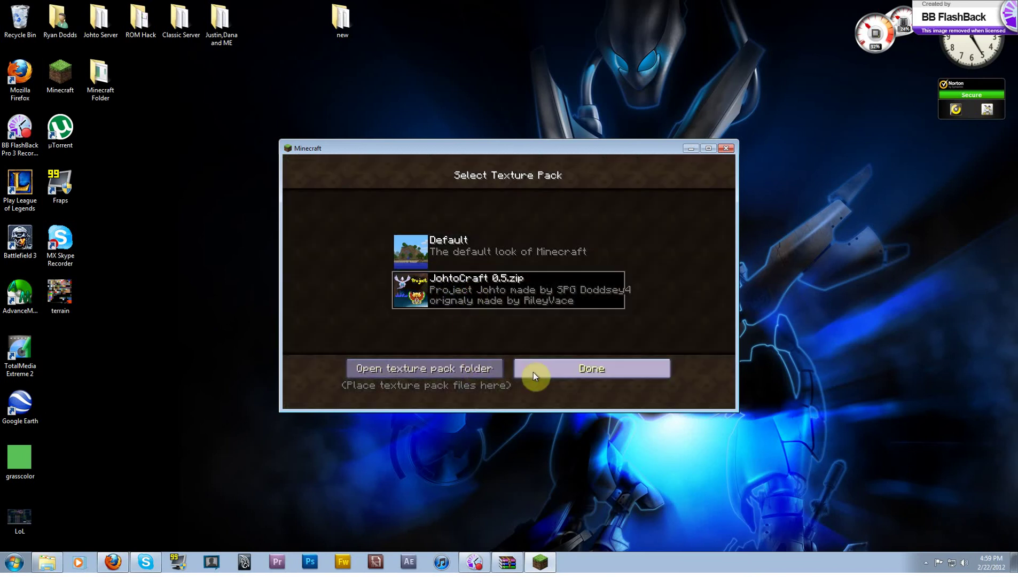
pyautogui.click(562, 370)
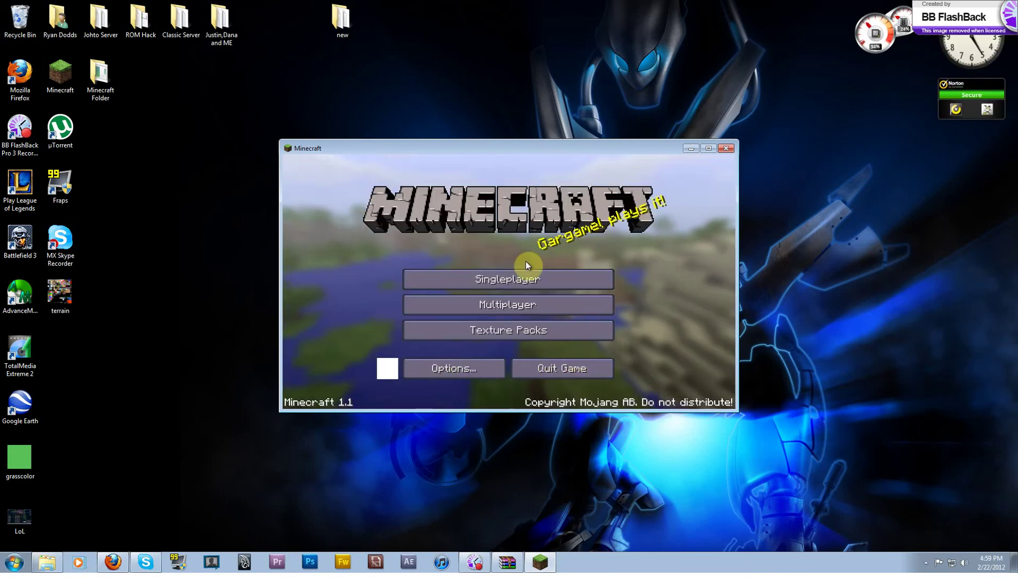
# Step: Play the Johto 0.5 world to check the new textures, save and quit to the title screen, and close Minecraft
pyautogui.click(528, 282)
pyautogui.click(452, 268)
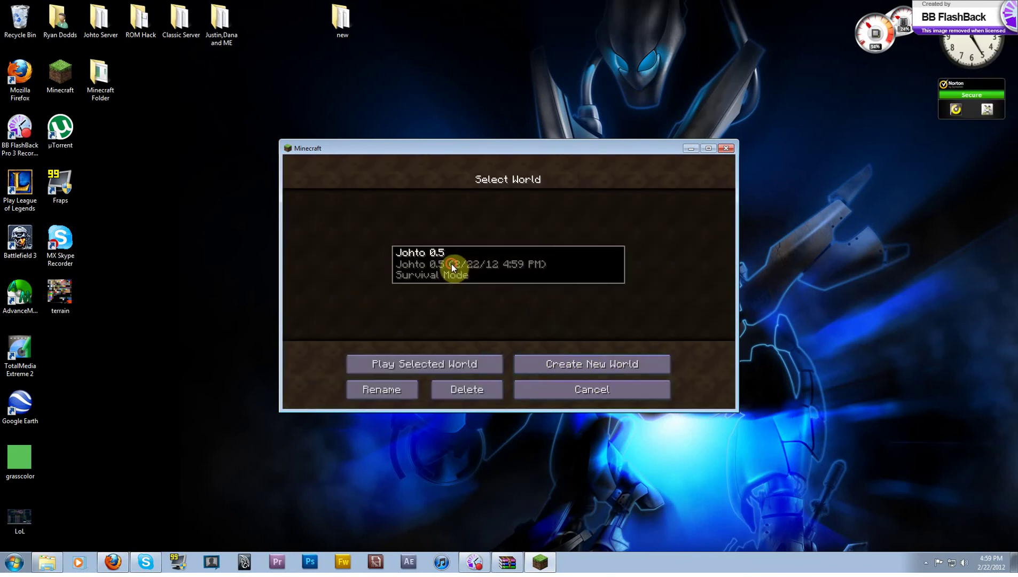
pyautogui.click(423, 368)
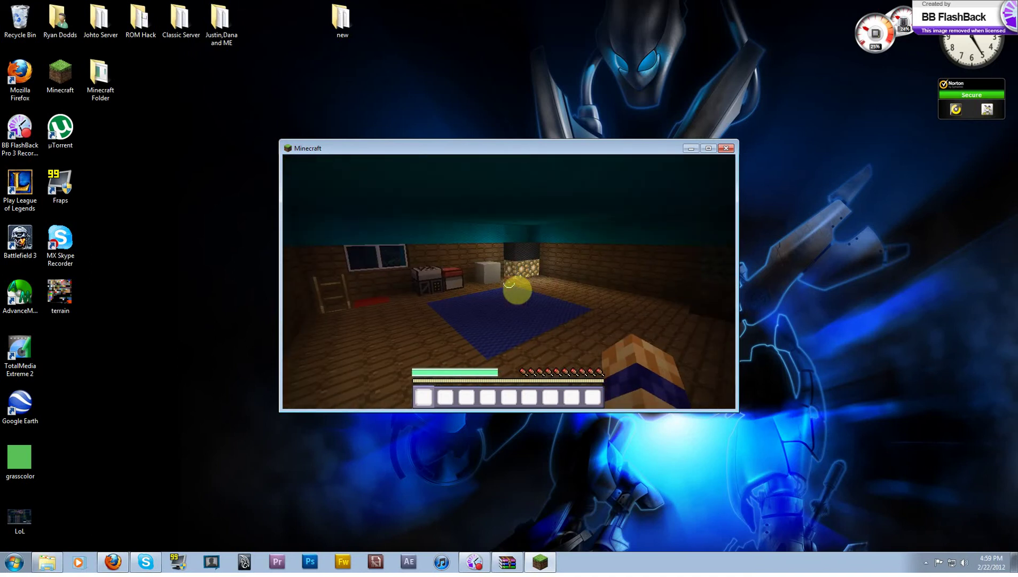
pyautogui.press('Escape')
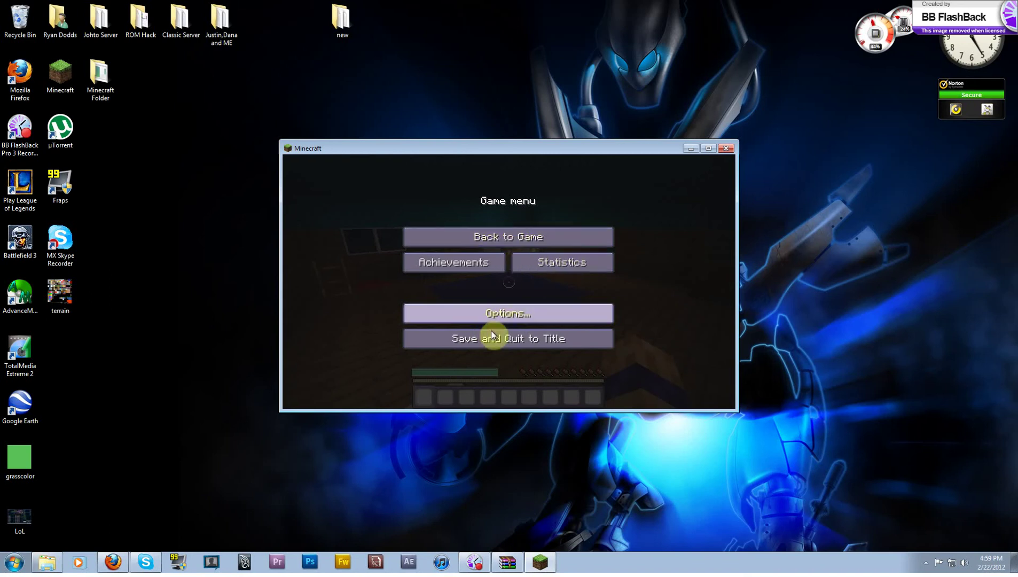
pyautogui.click(491, 350)
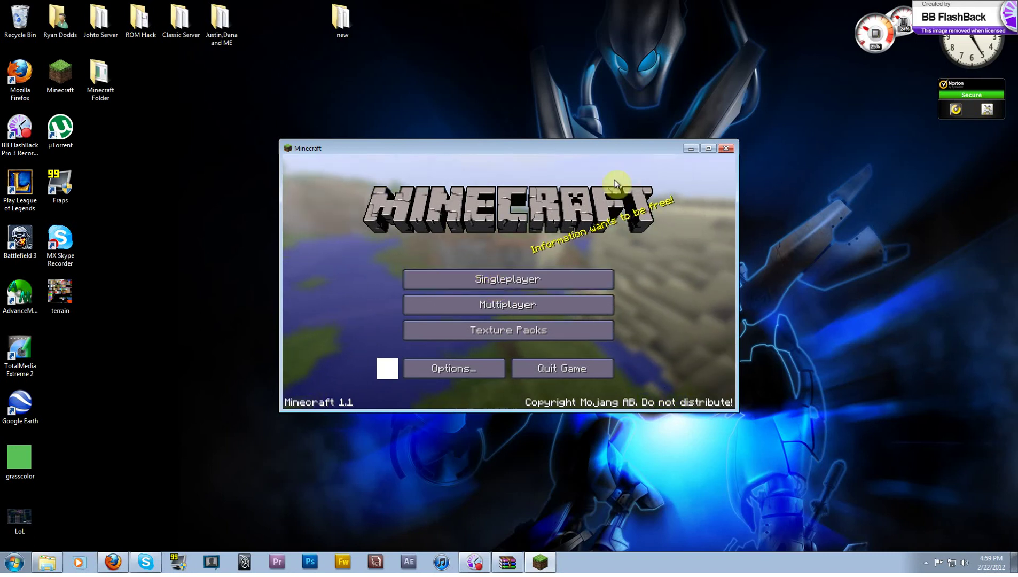
pyautogui.click(730, 149)
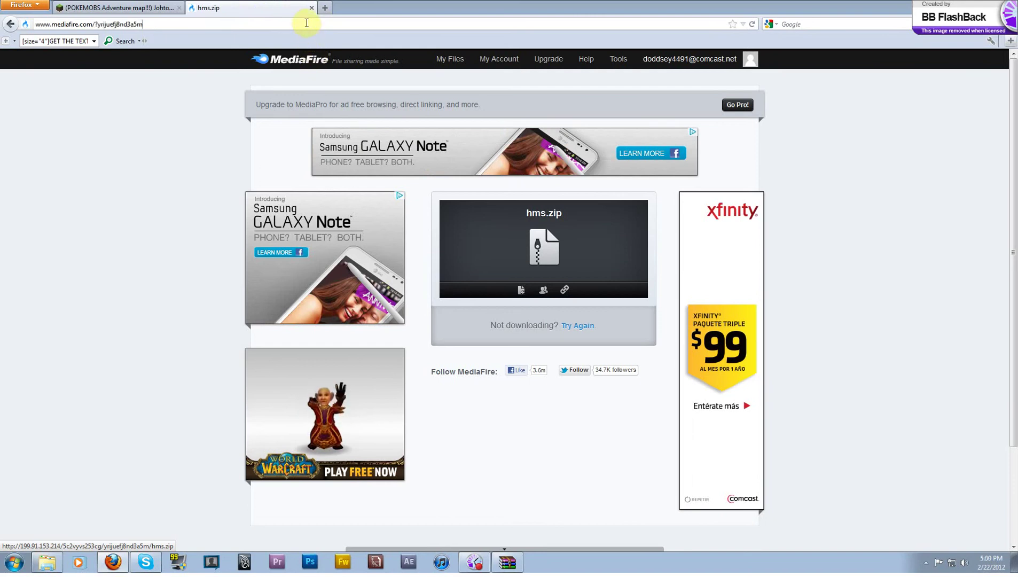
# Step: Switch to Firefox, search for mcpatcher and open the MCPatcher HD Fix 2.3.3_01 topic on Minecraft Forums
pyautogui.click(306, 23)
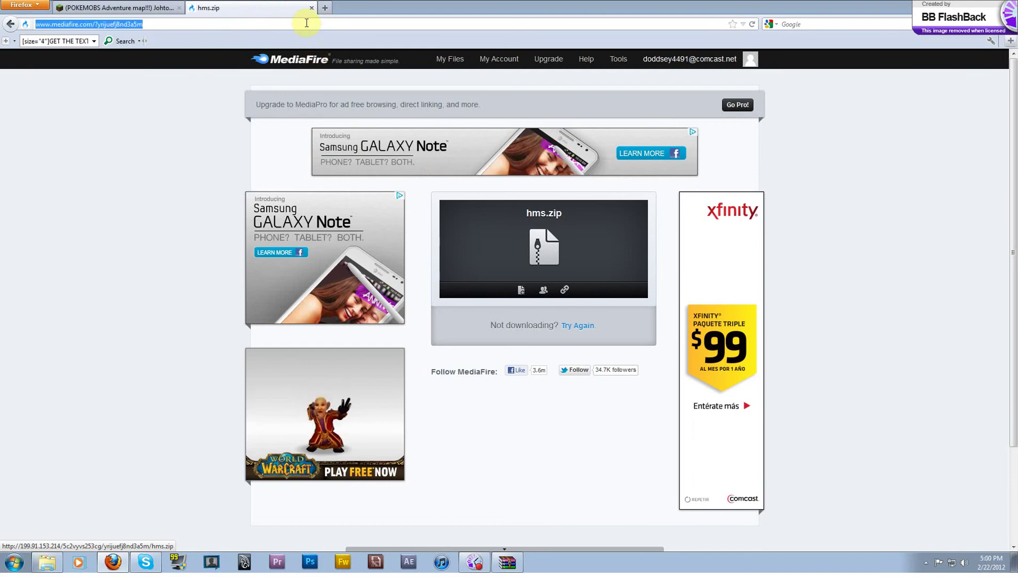
pyautogui.write('mcpa')
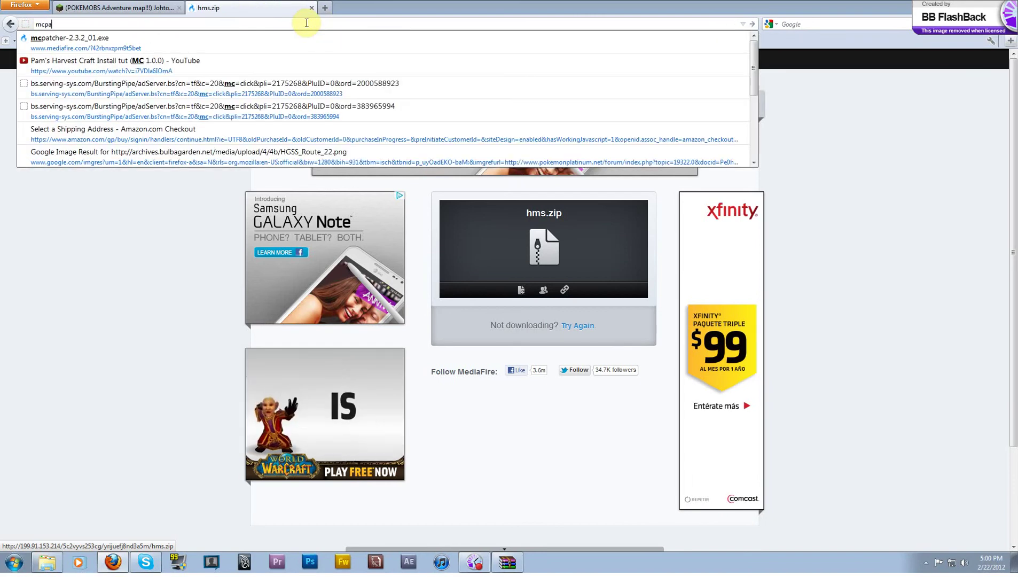
pyautogui.write('tcher')
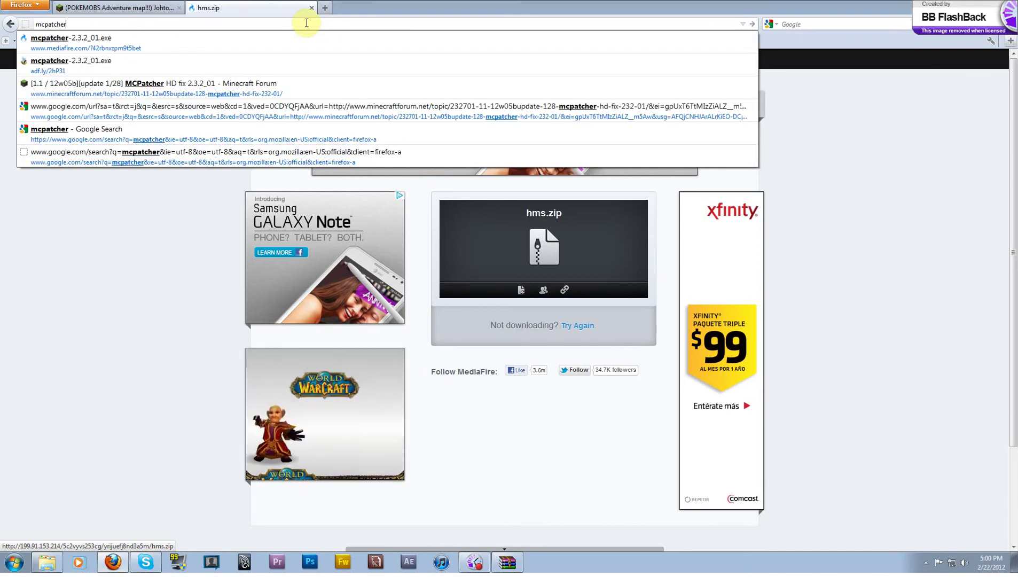
pyautogui.press('Return')
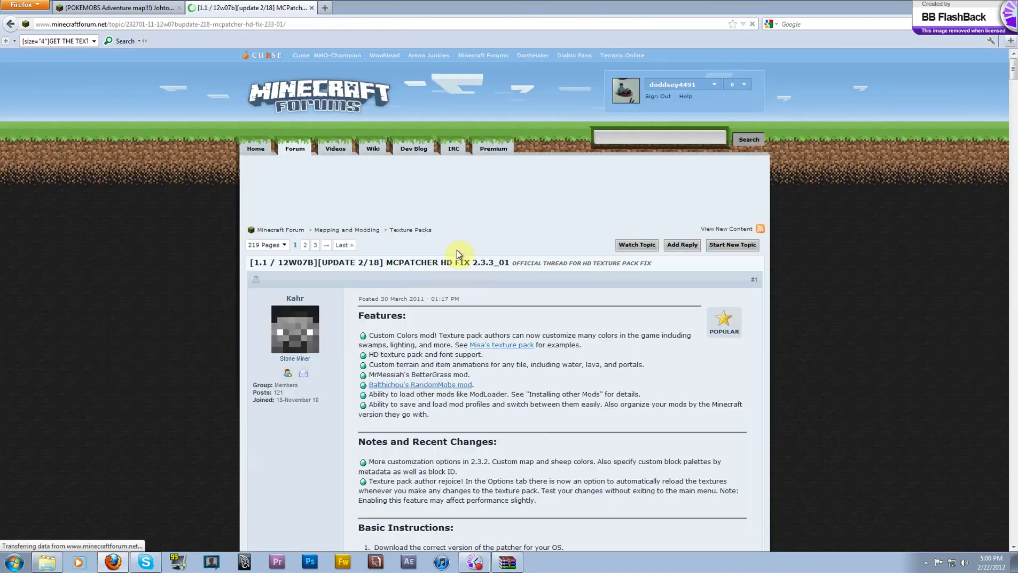
# Step: Download the Windows version of MCPatcher, mcpatcher-2.3.3_01.exe, from the topic's MediaFire adf.ly link and save the file
pyautogui.scroll(-10, 443, 417)
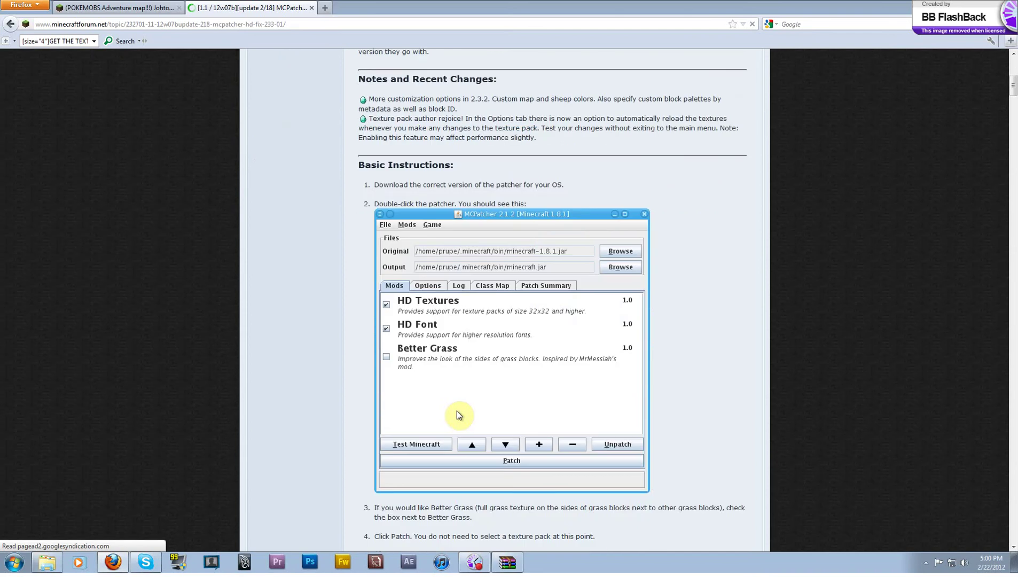
pyautogui.scroll(-12, 458, 414)
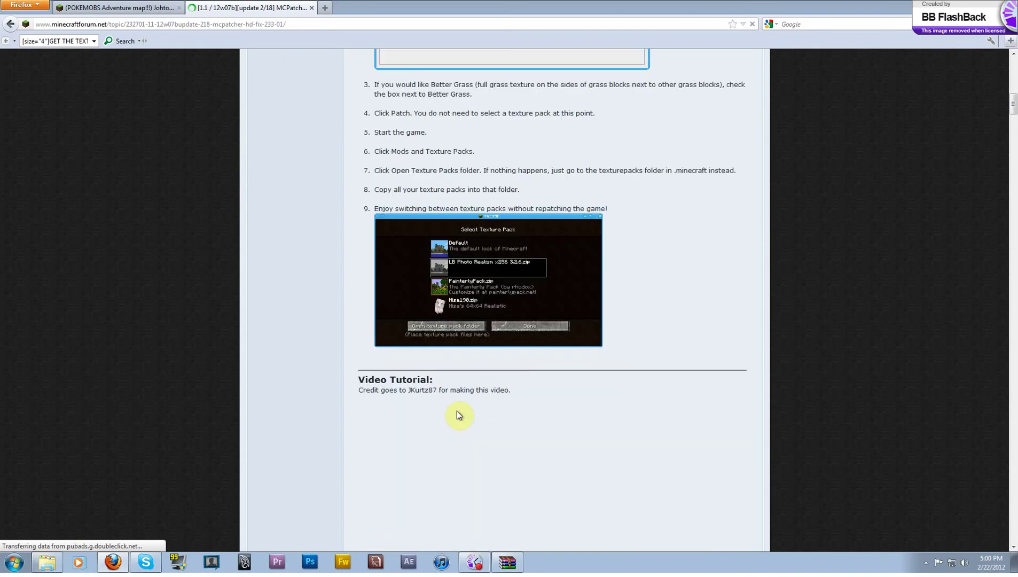
pyautogui.scroll(-7, 457, 415)
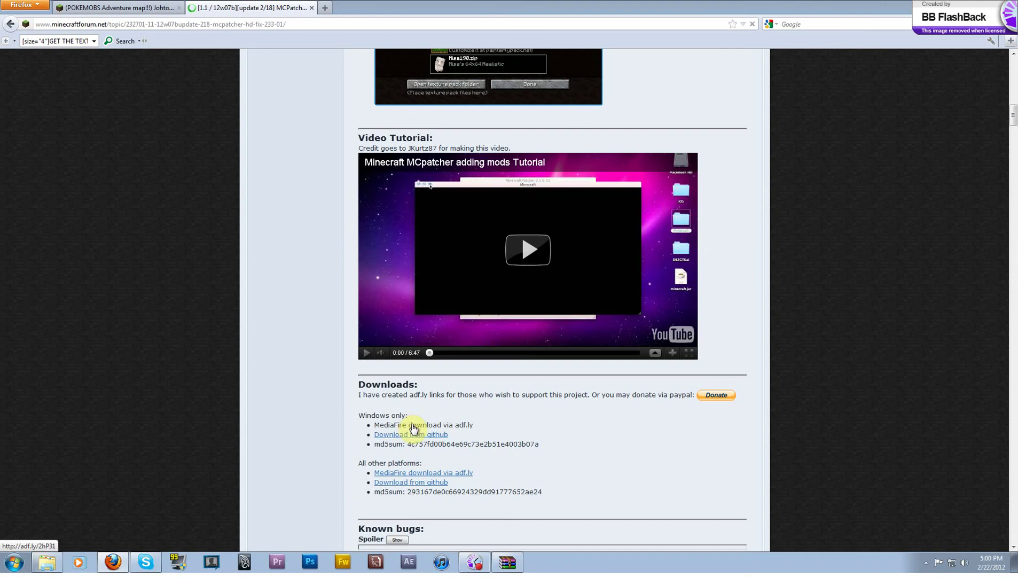
pyautogui.click(413, 429)
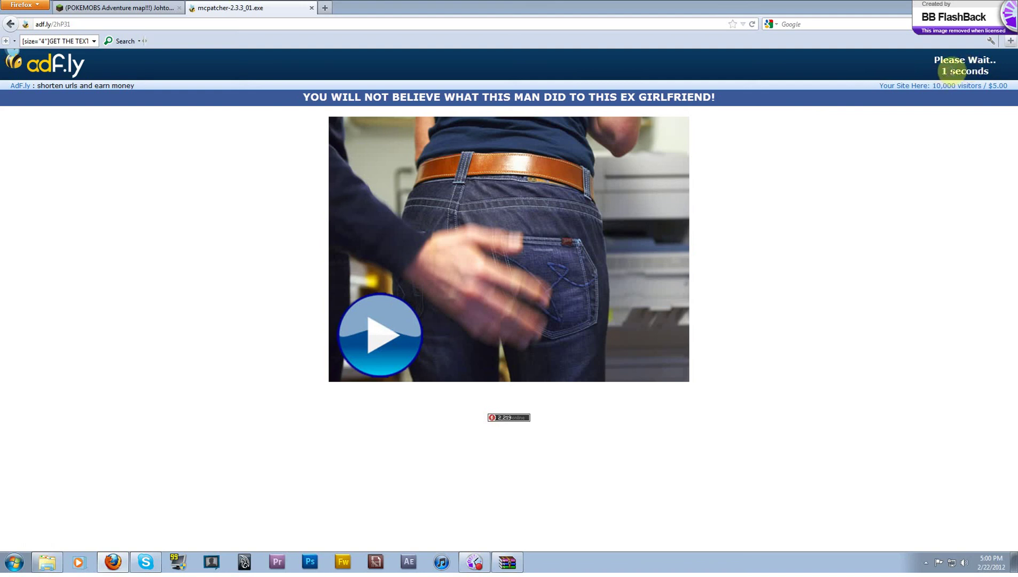
pyautogui.click(961, 64)
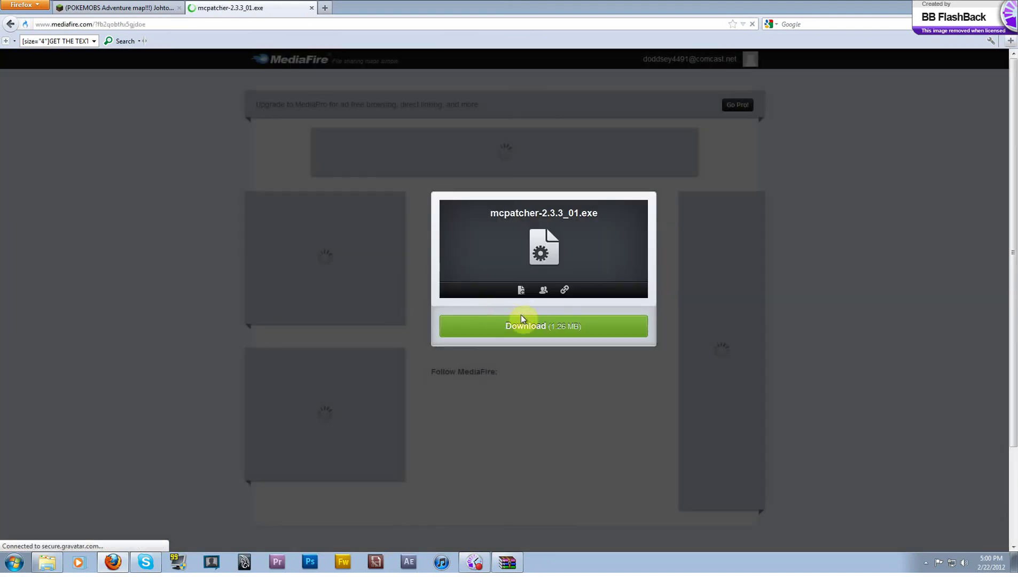
pyautogui.click(523, 327)
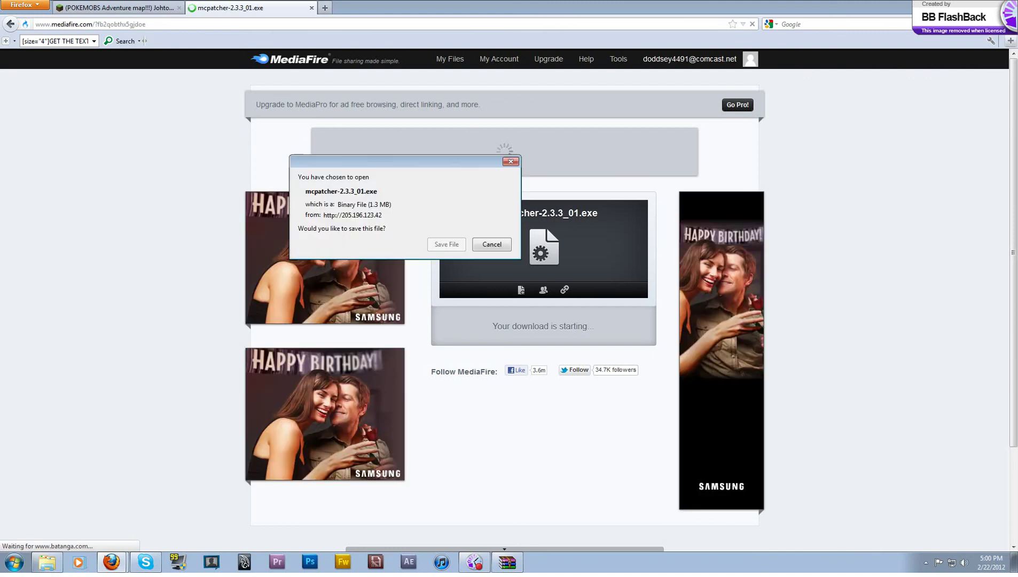
pyautogui.click(446, 244)
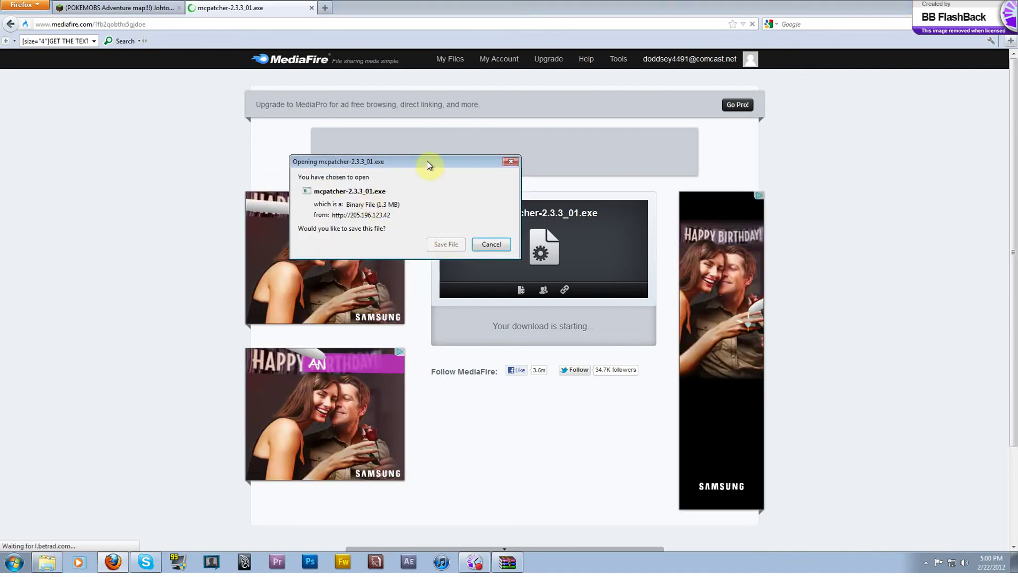
pyautogui.click(445, 244)
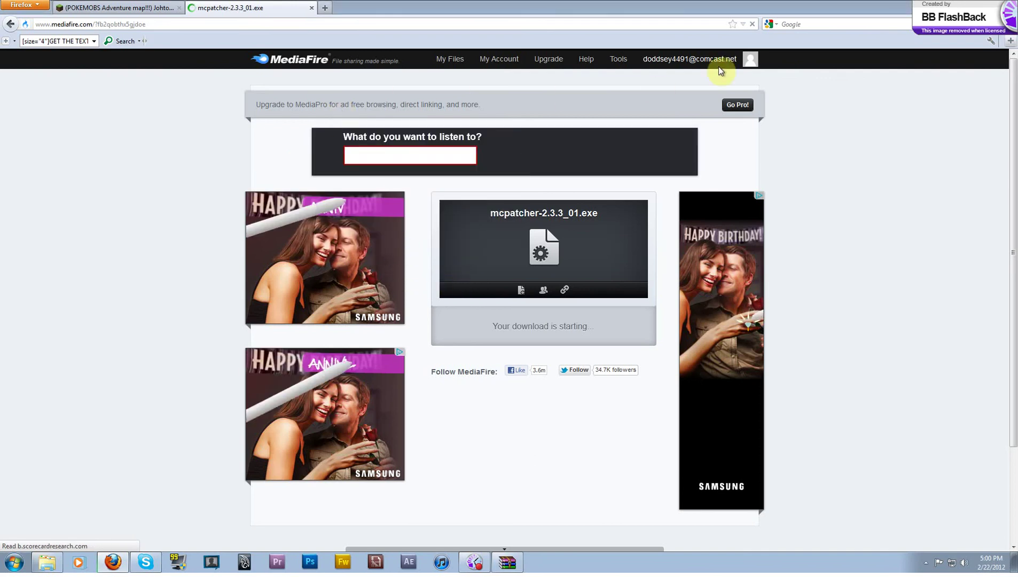
# Step: Show the desktop and run the downloaded mcpatcher-2.3.3_01.exe from the Firefox downloads list, accepting the security warning
pyautogui.press('super+d')
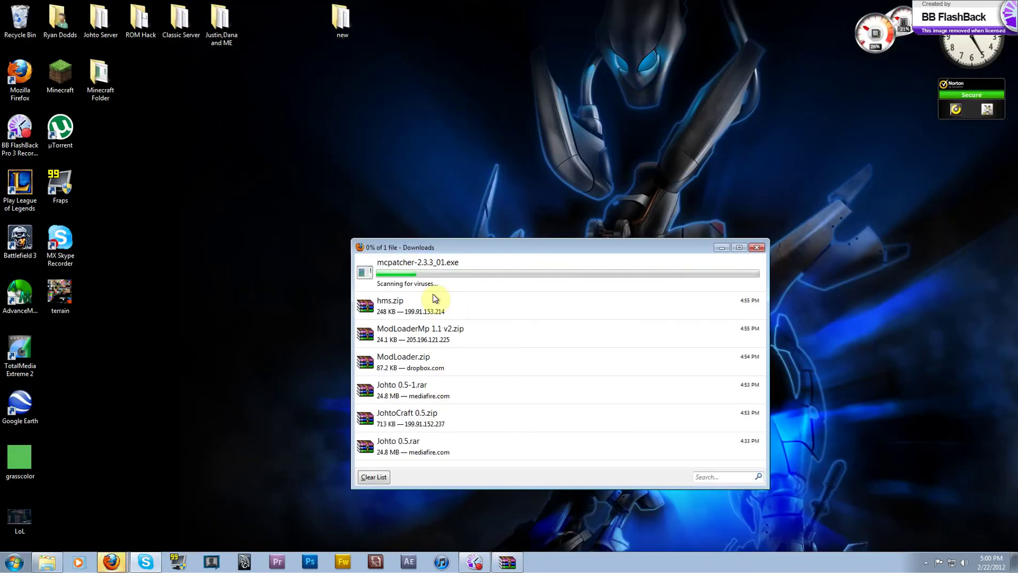
pyautogui.moveTo(514, 248); pyautogui.dragTo(503, 226)
pyautogui.doubleClick(449, 249)
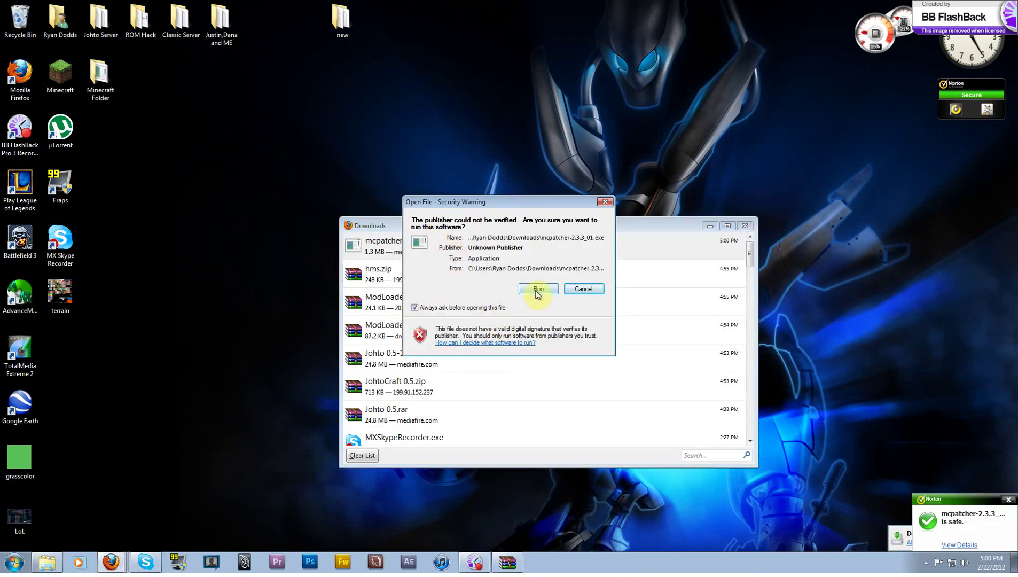
pyautogui.click(537, 289)
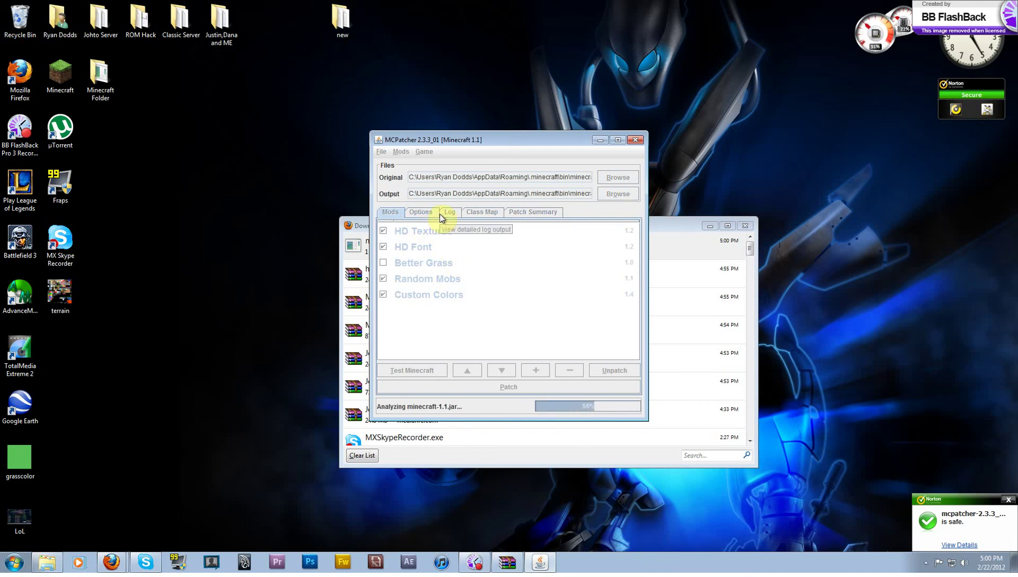
pyautogui.click(508, 323)
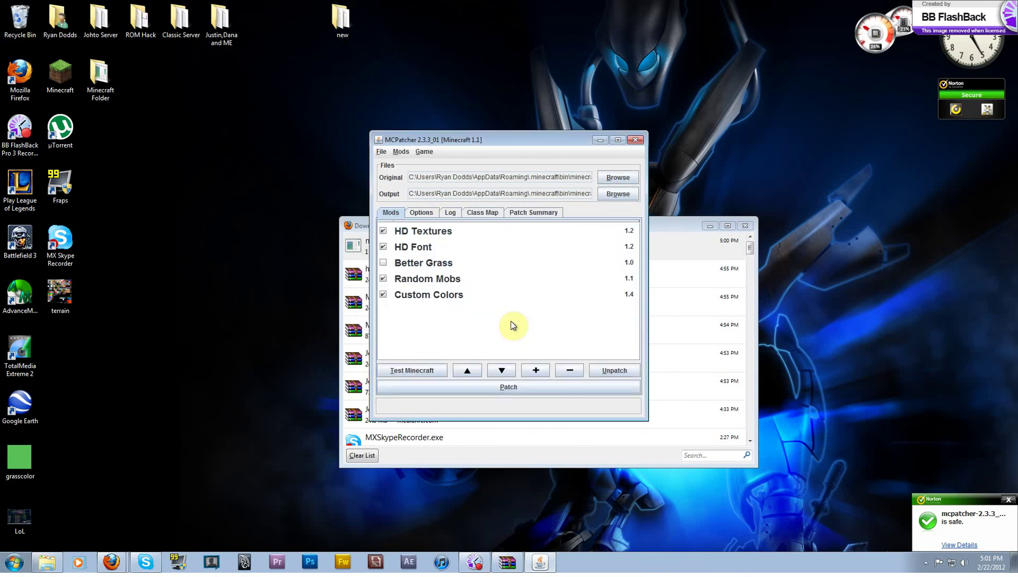
# Step: Patch minecraft.jar with HD Textures, HD Font, Random Mobs and Custom Colors, leaving Better Grass off, and close MCPatcher and the downloads list
pyautogui.click(381, 266)
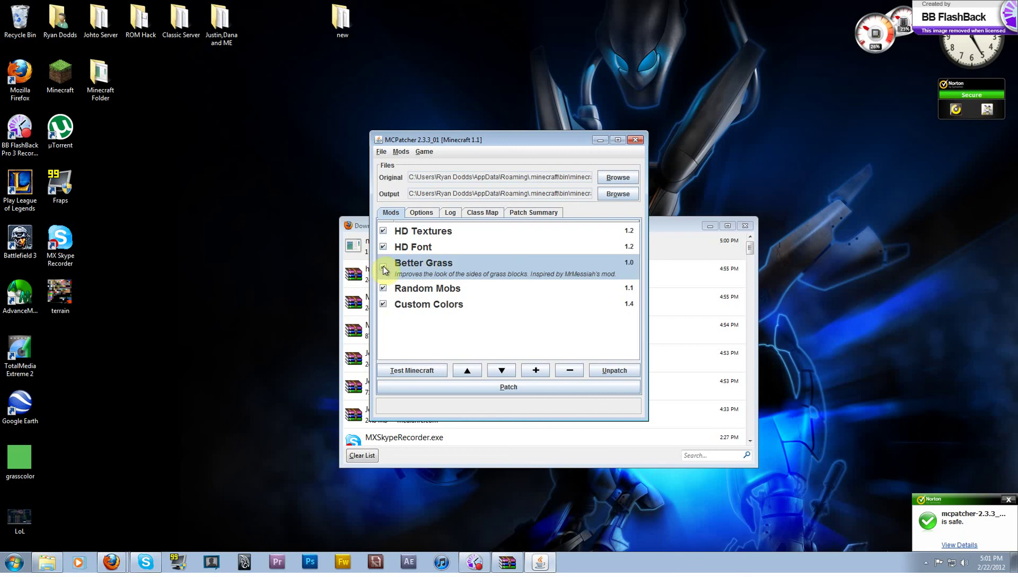
pyautogui.click(502, 388)
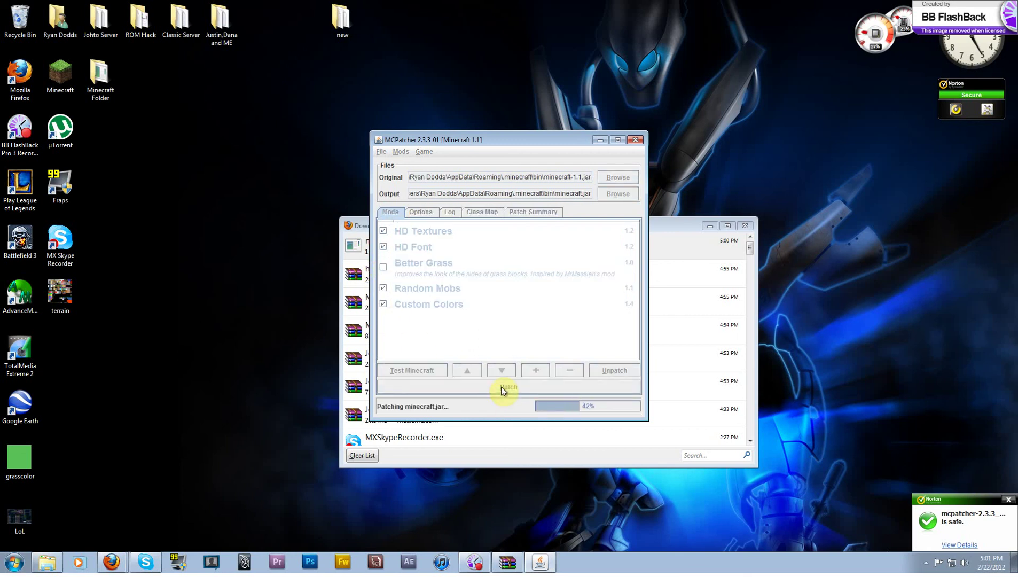
pyautogui.click(635, 140)
pyautogui.click(745, 225)
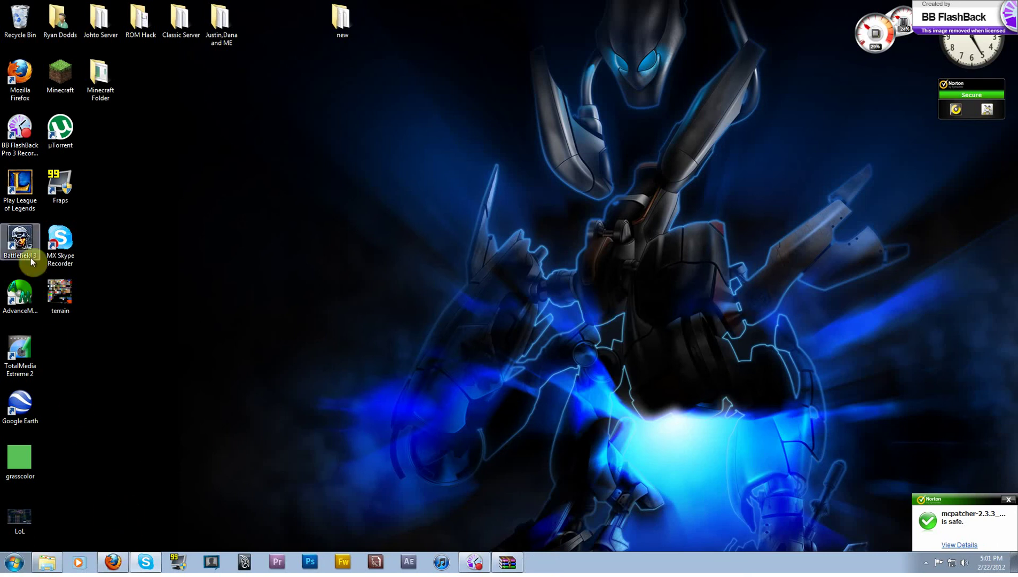
# Step: Open the Minecraft launcher and close it again without logging in
pyautogui.doubleClick(50, 94)
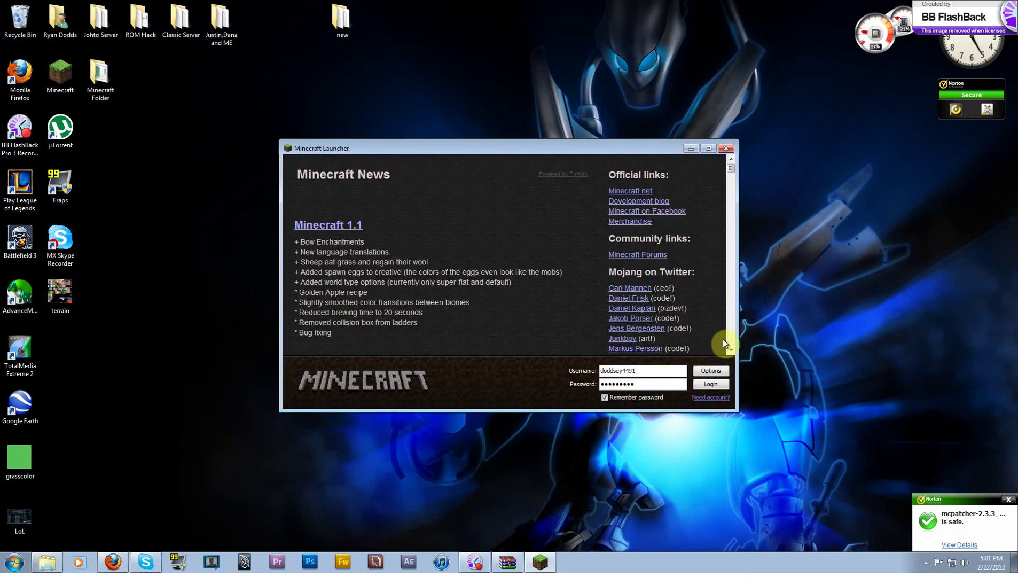
pyautogui.click(726, 148)
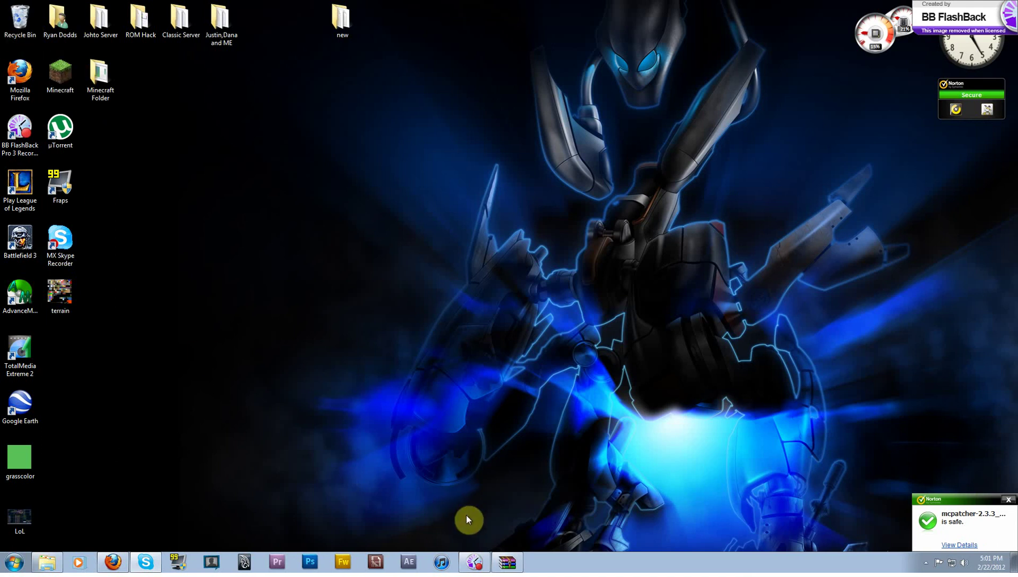
pyautogui.moveTo(508, 571)
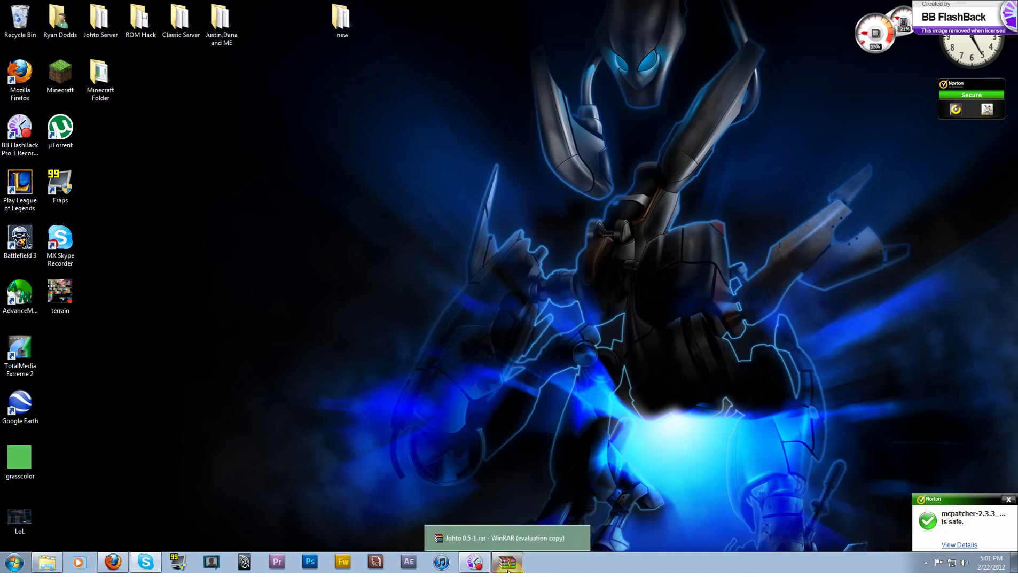